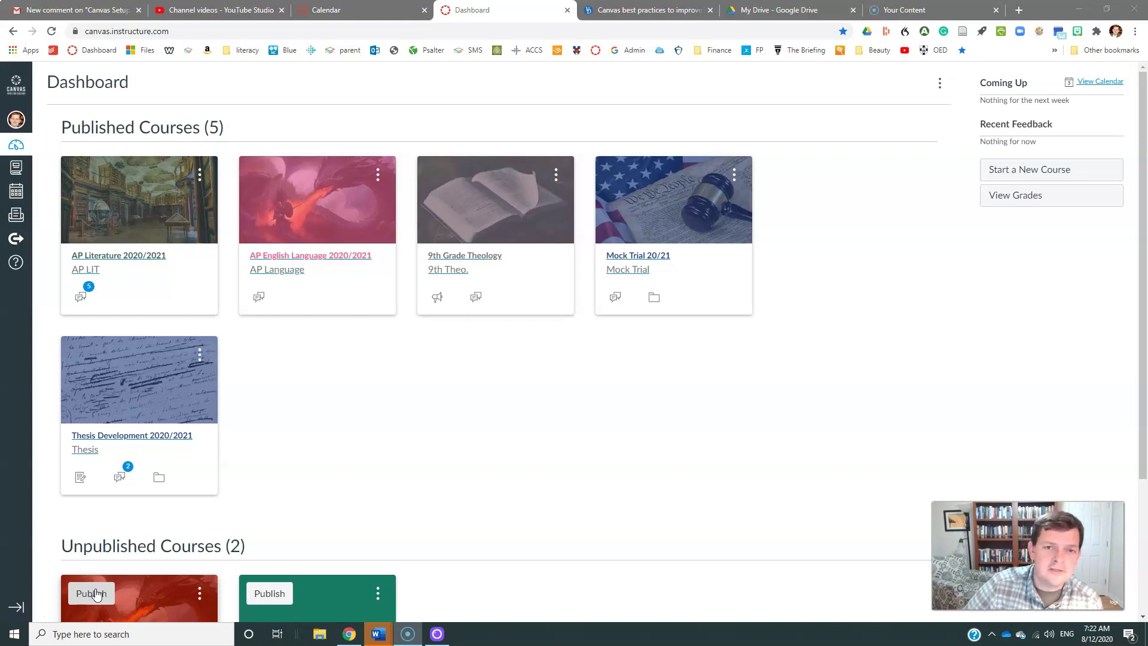
Open the 9th Grade Theology course from the Dashboard to show its Syllabus with the welcome banner.
click(95, 593)
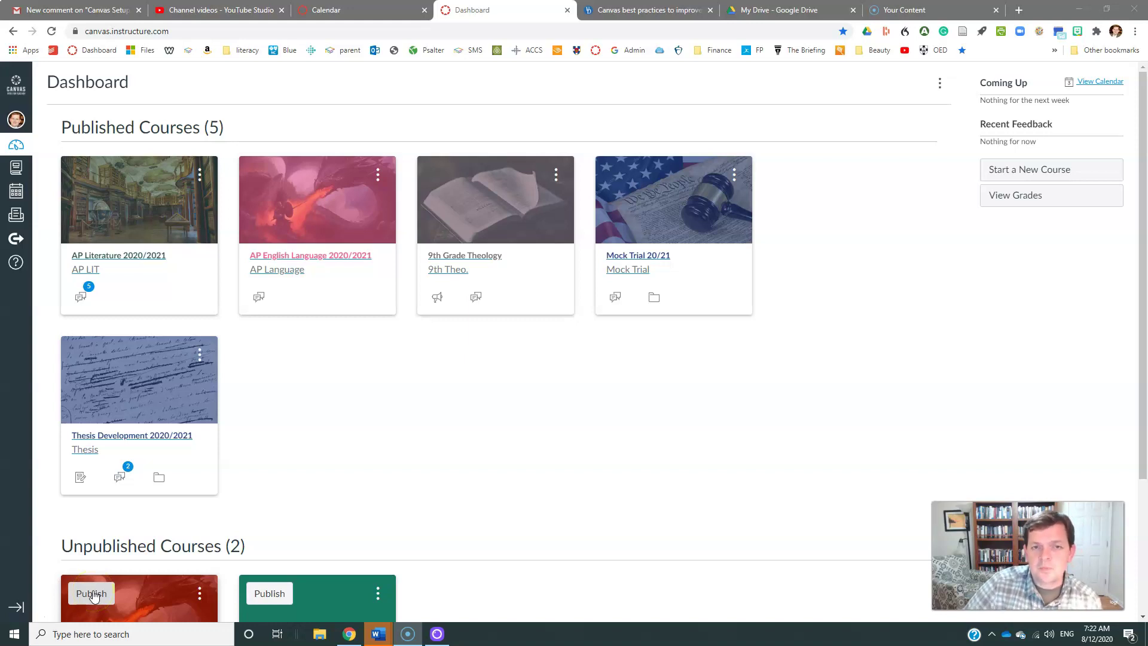
click(94, 595)
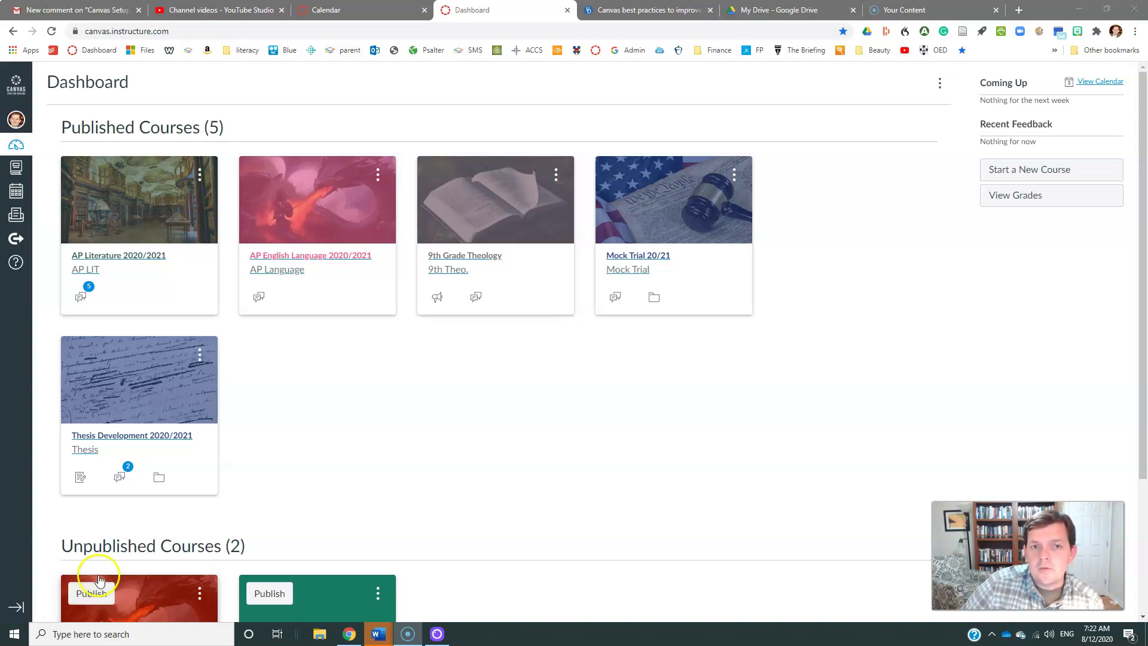
click(50, 558)
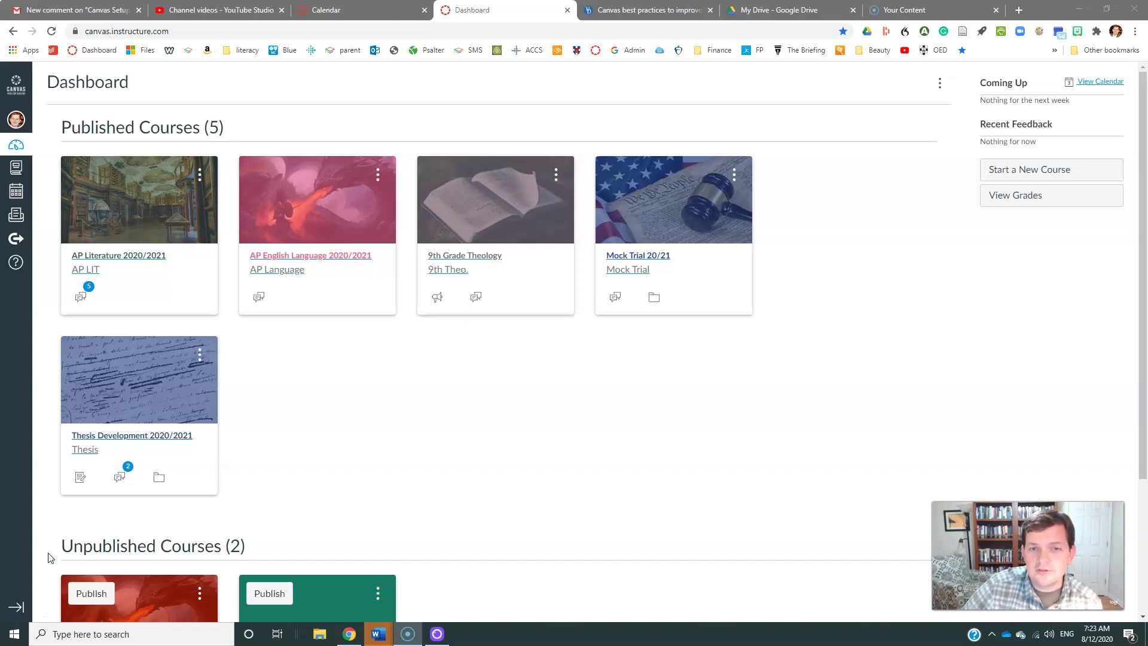
click(50, 558)
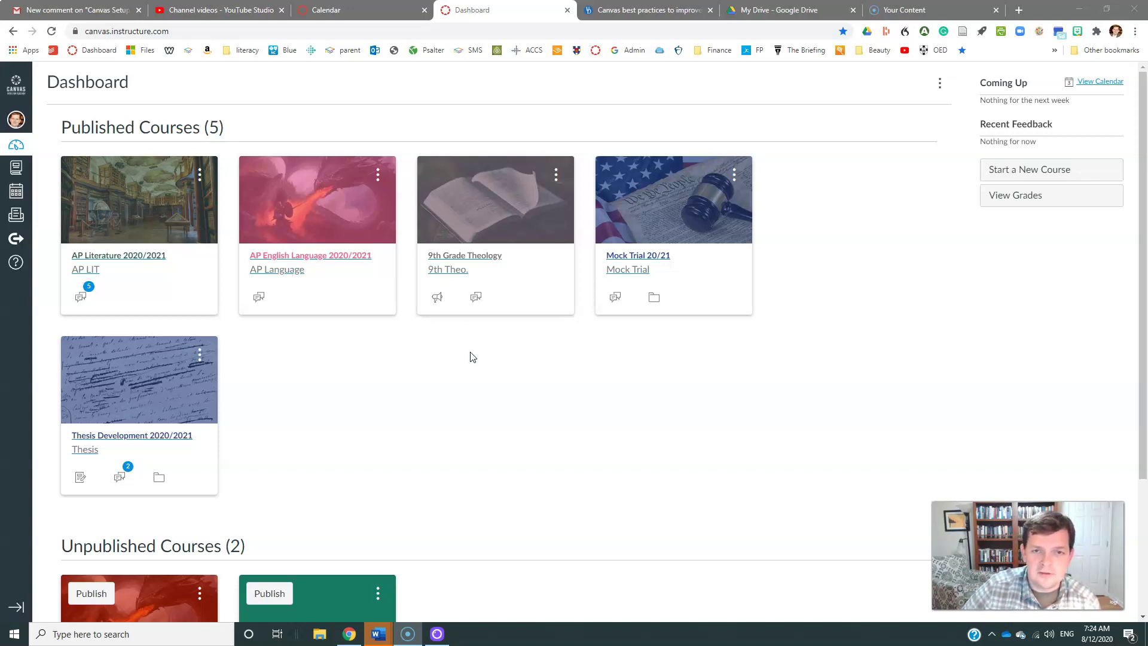
click(473, 354)
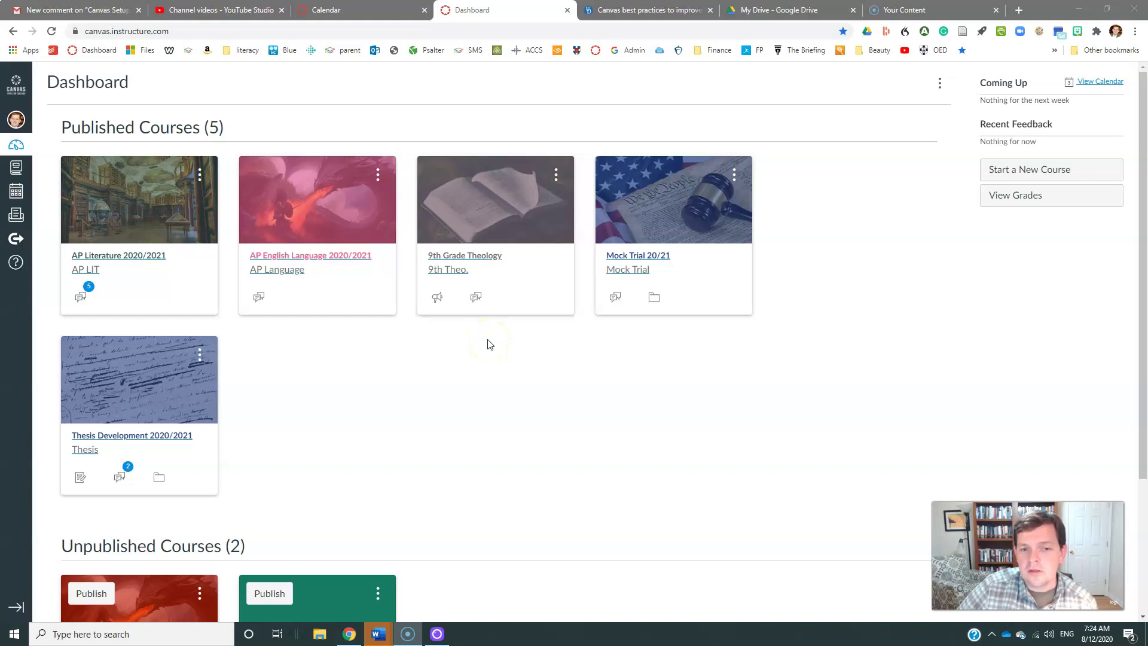
click(492, 328)
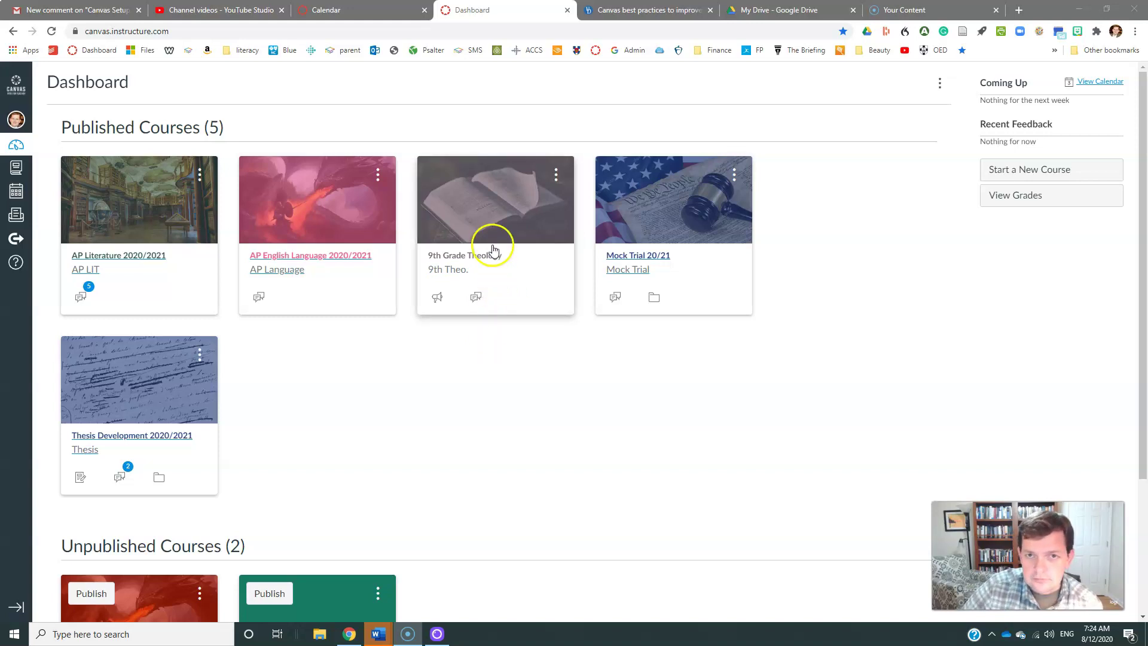
click(504, 214)
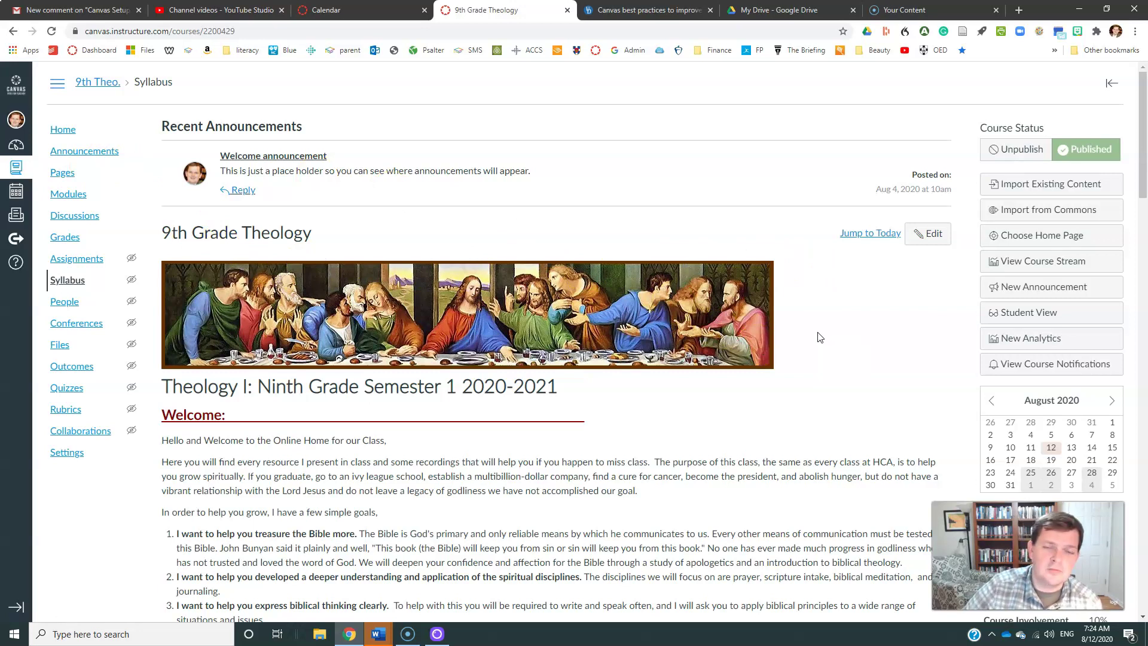
click(858, 335)
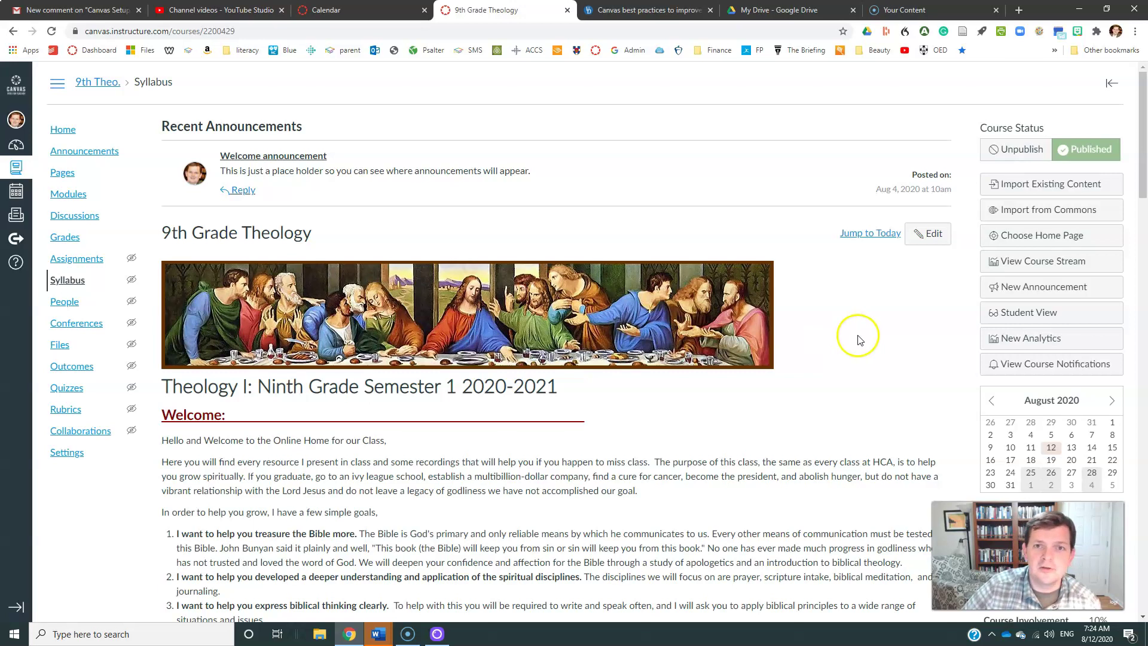
Keep Syllabus selected in Choose Home Page and save it as the course home page.
click(1032, 235)
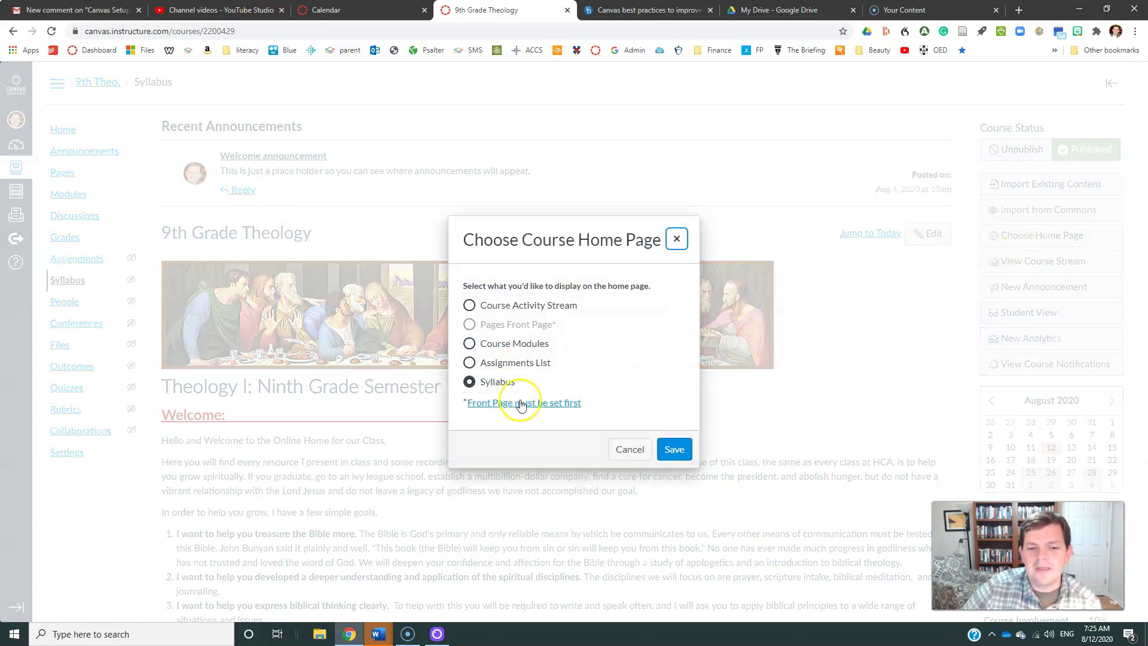
click(667, 454)
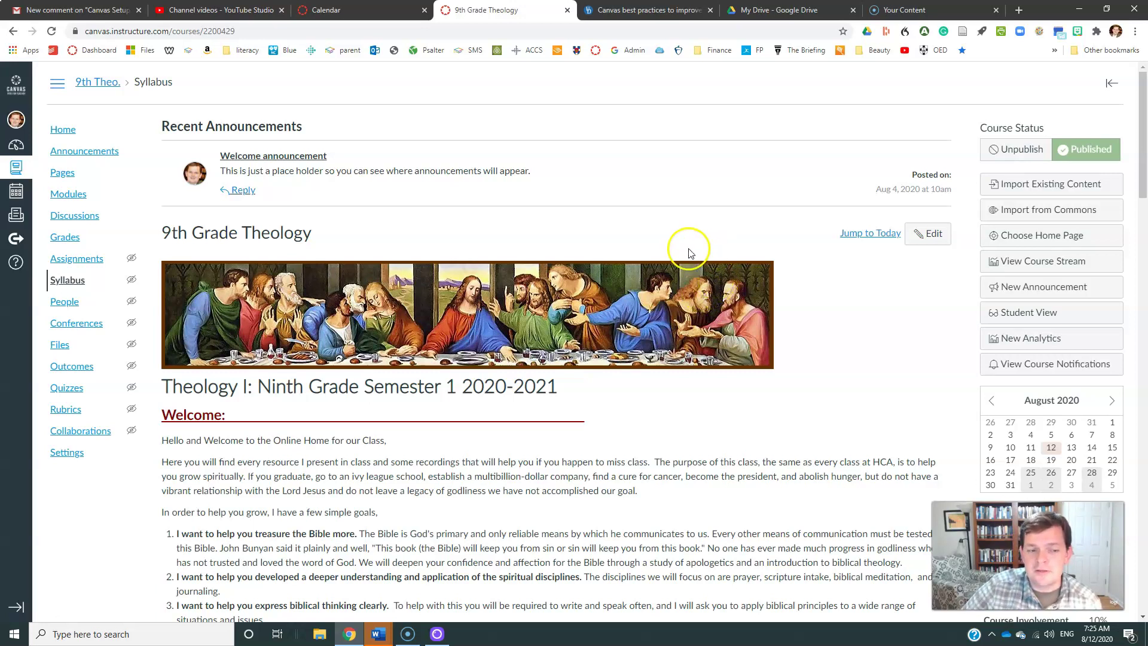
scroll(658, 254, down, 6)
scroll(645, 260, down, 2)
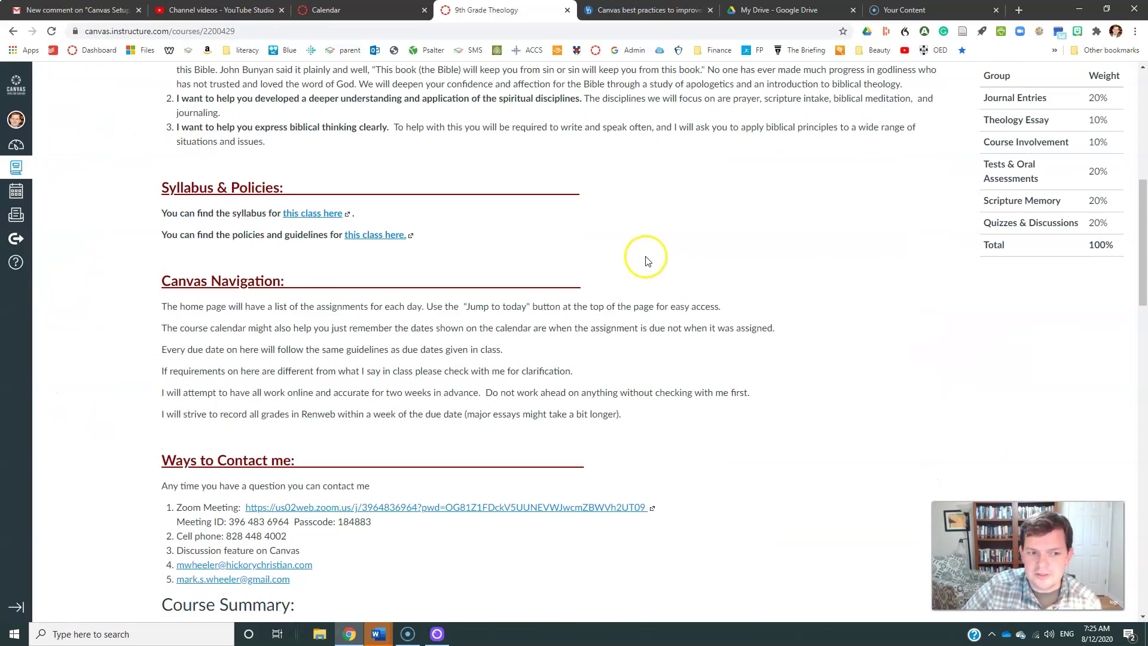
scroll(646, 259, down, 1)
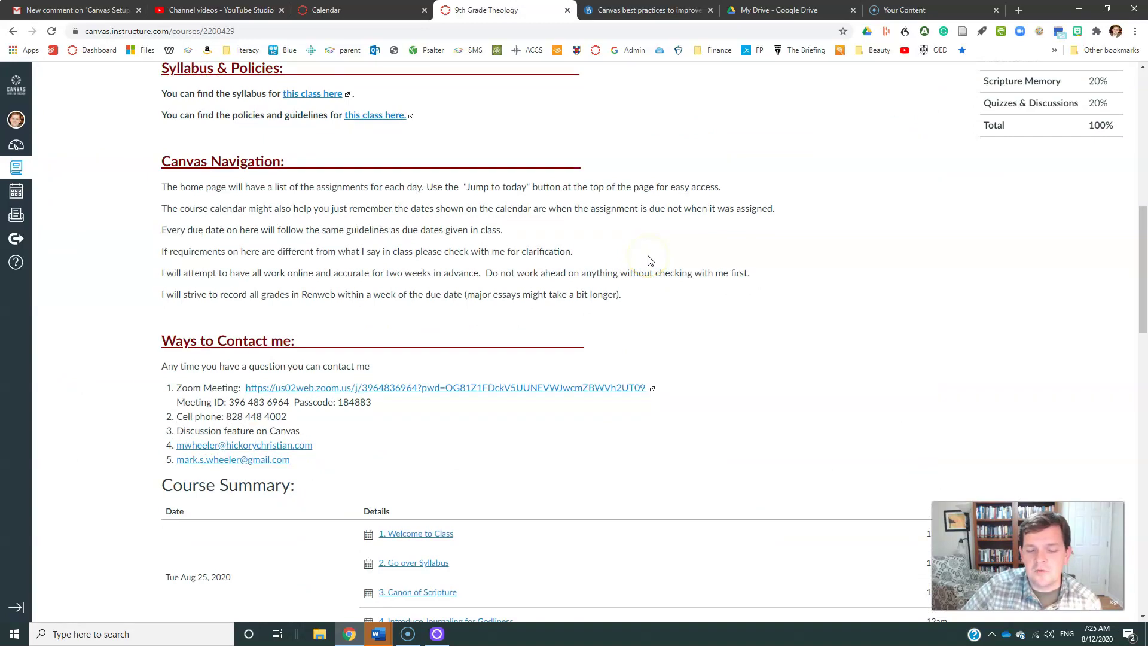
scroll(650, 261, down, 2)
scroll(650, 262, down, 1)
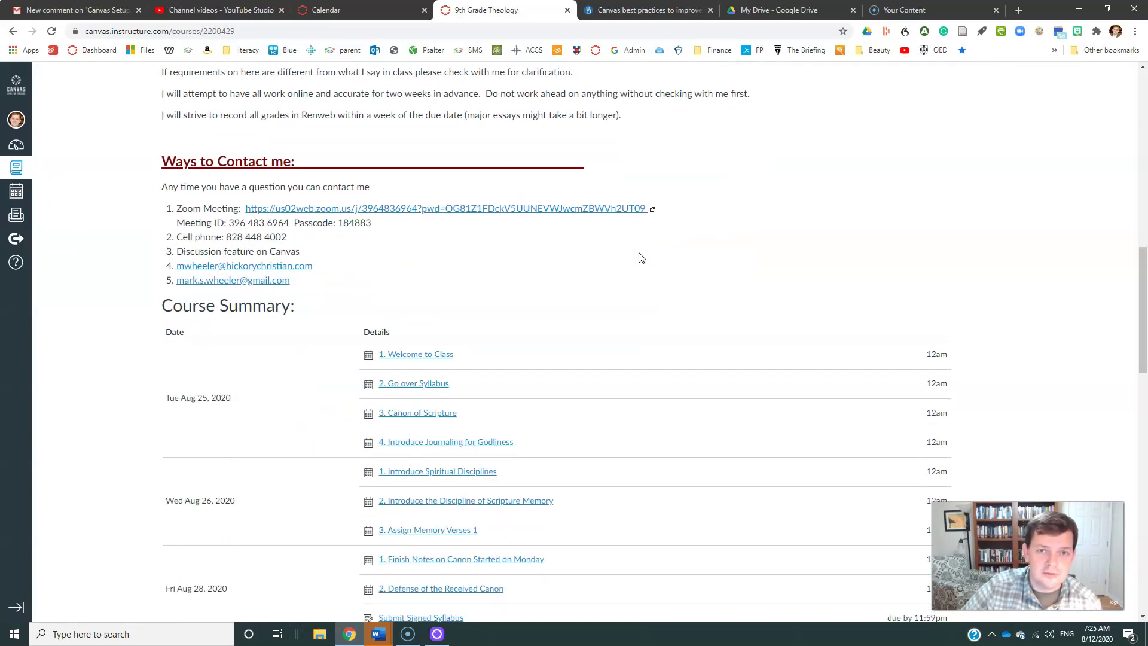
click(679, 251)
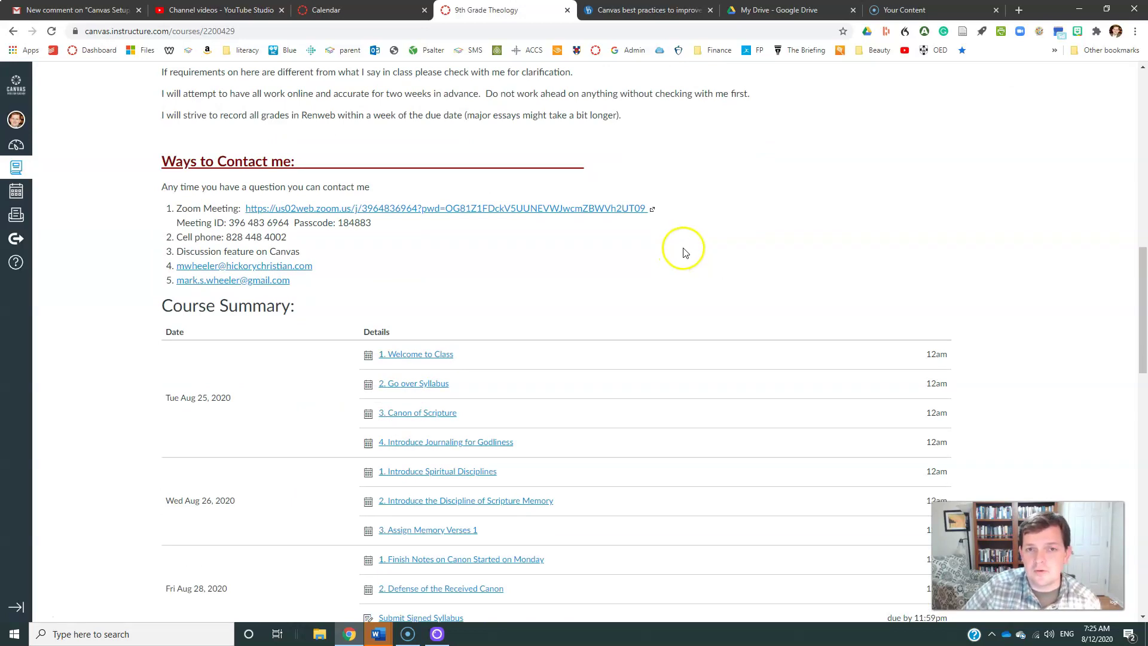
scroll(683, 251, down, 1)
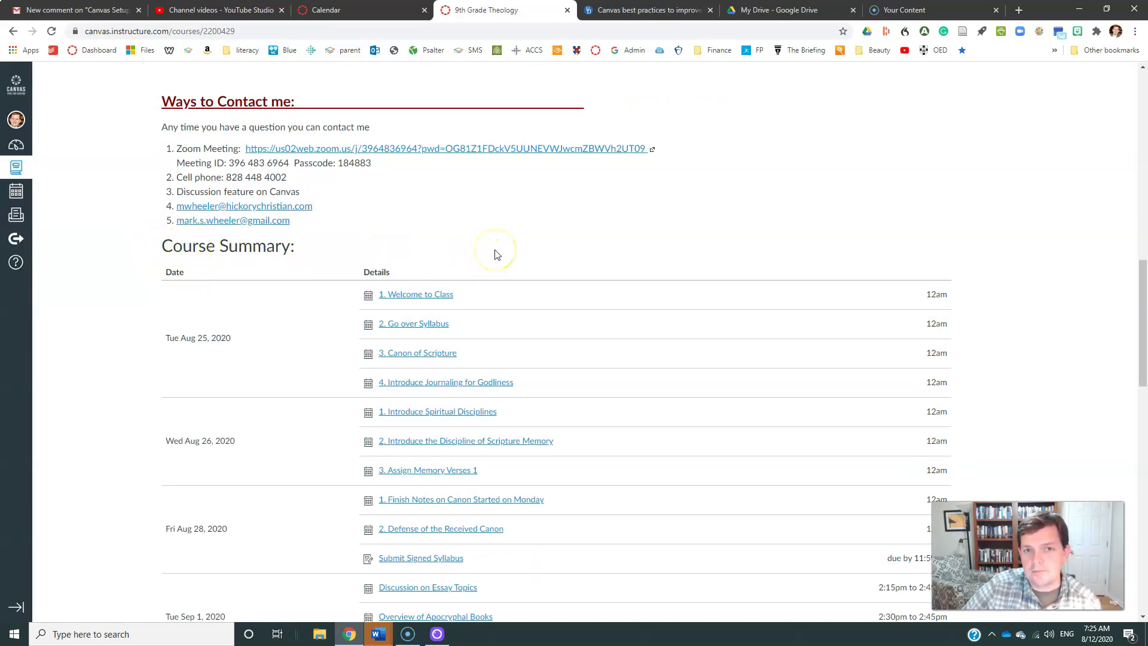
scroll(302, 278, down, 2)
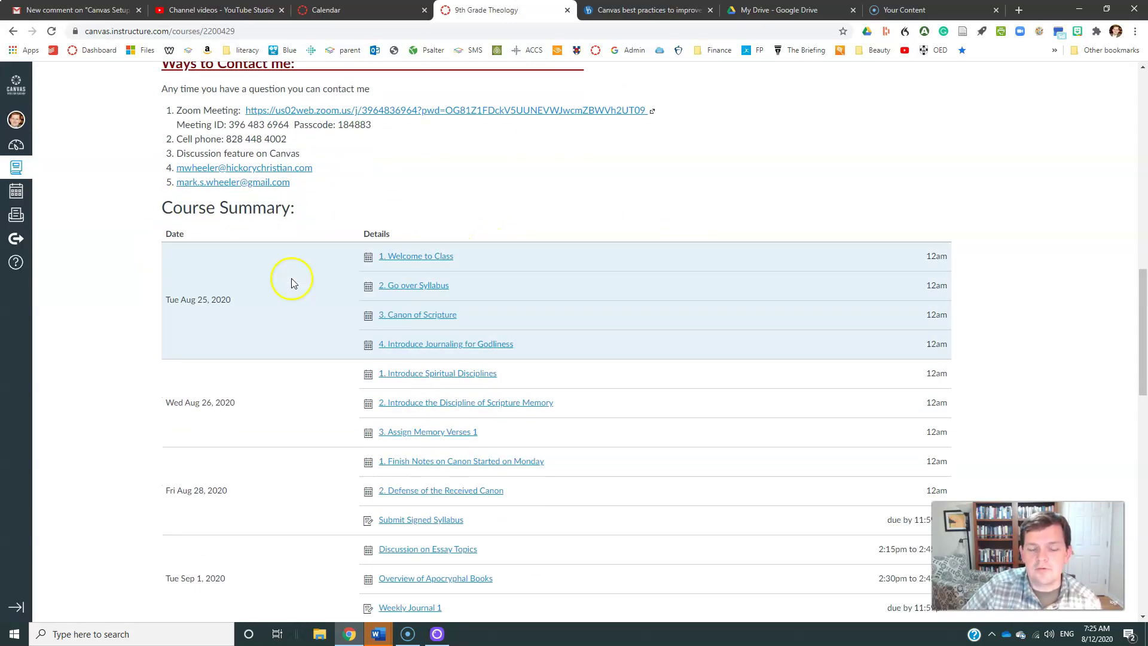
scroll(294, 283, down, 1)
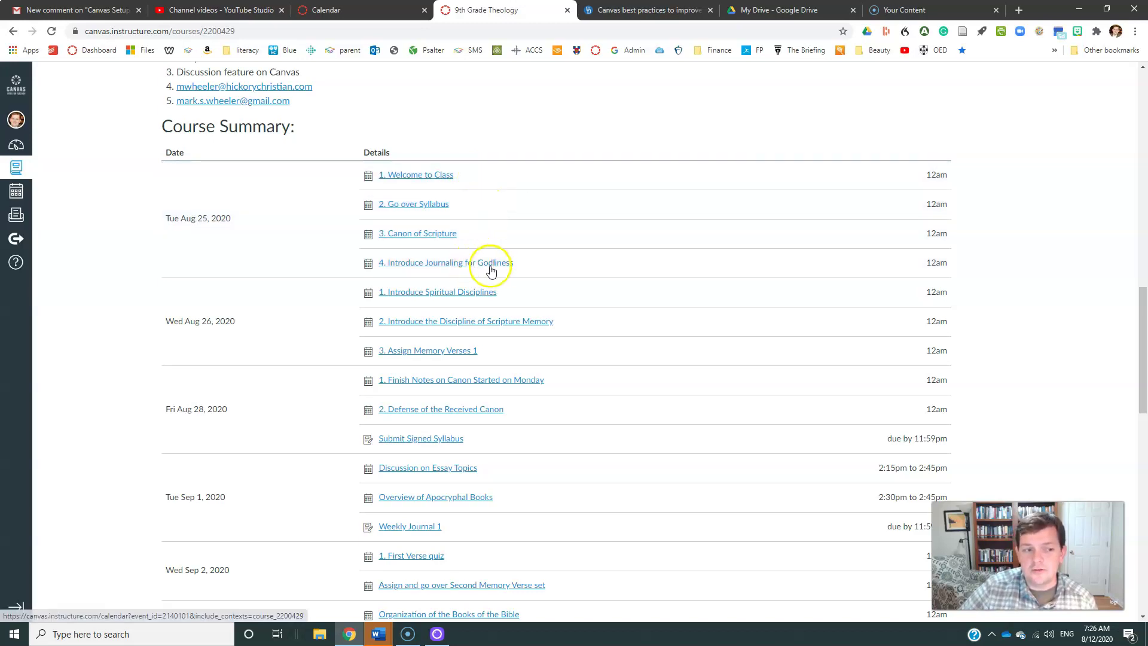
scroll(566, 269, up, 1)
scroll(567, 268, up, 3)
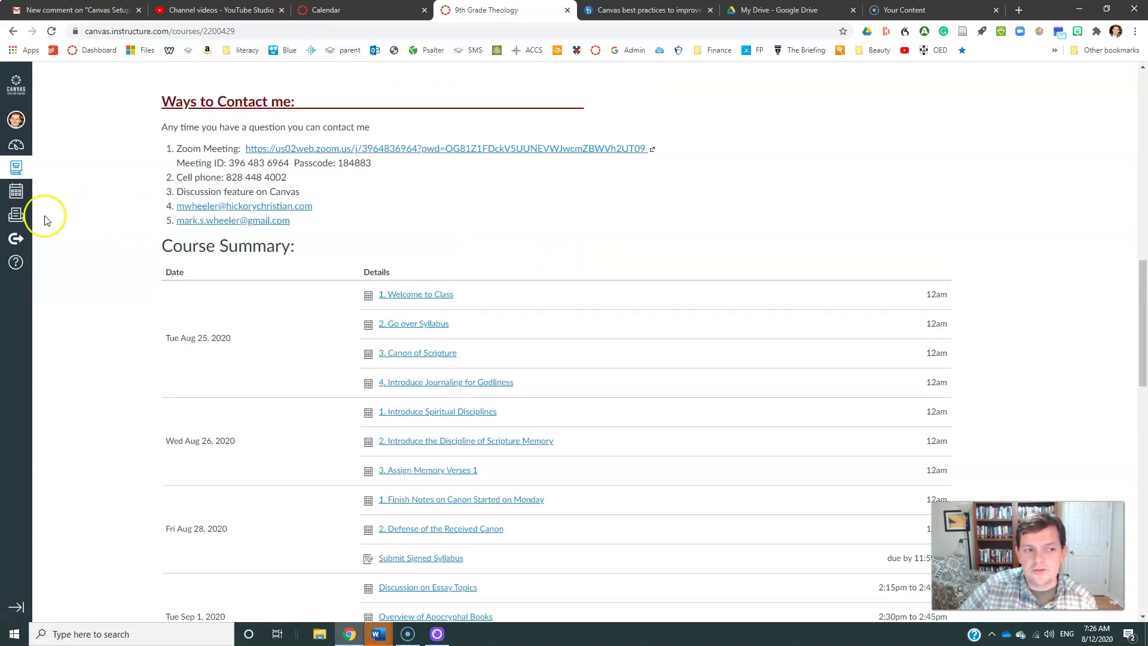
scroll(854, 290, up, 12)
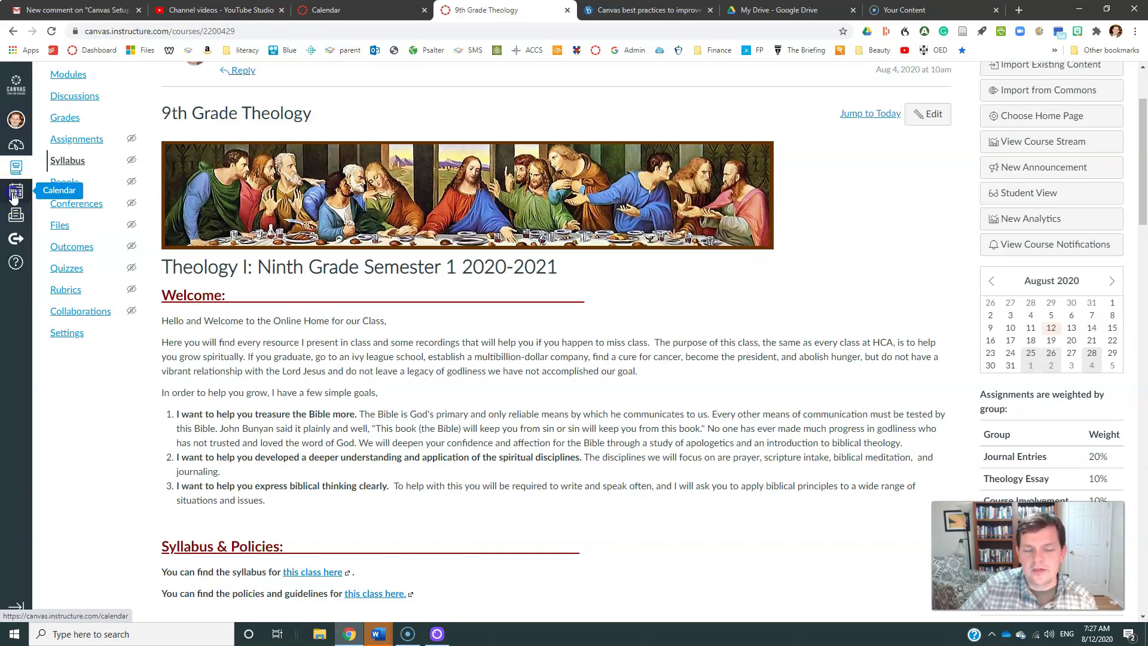
Open the Calendar and scroll the August 2020 month view to the Aug 25–Sep 4 Theology items.
click(14, 193)
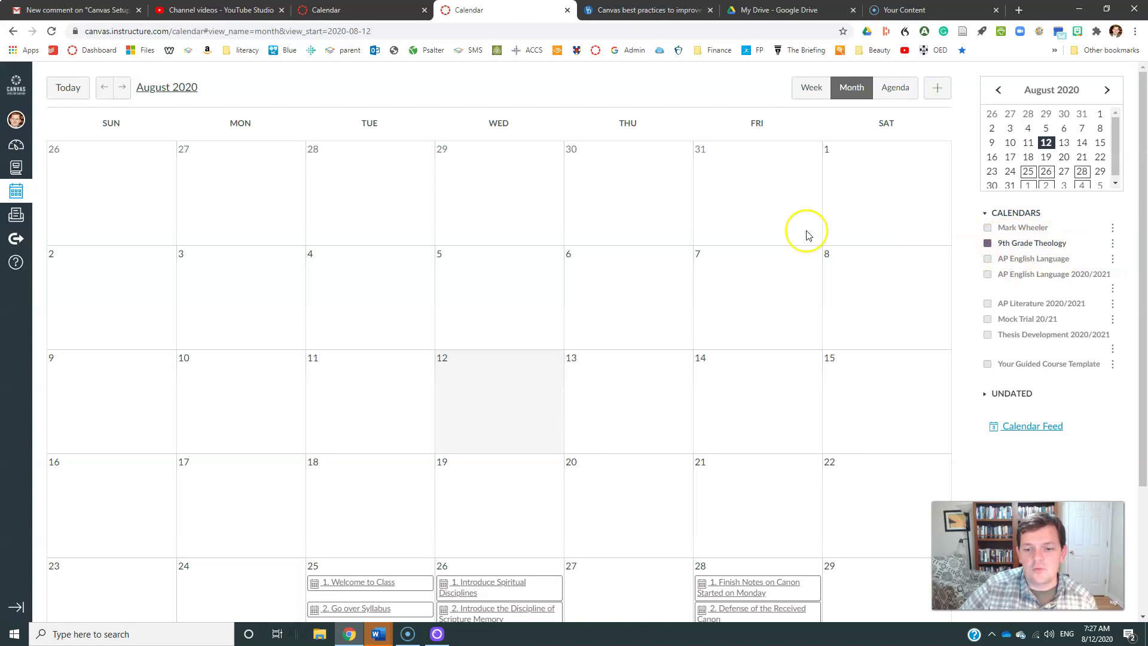
scroll(619, 257, down, 3)
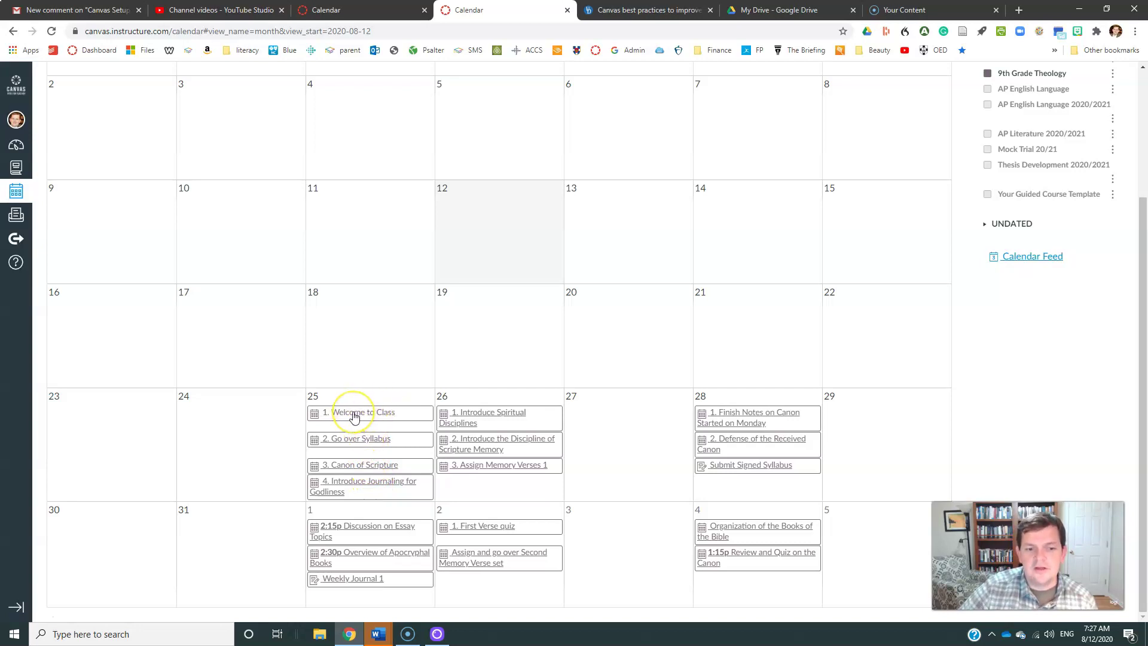
mouse_move(354, 416)
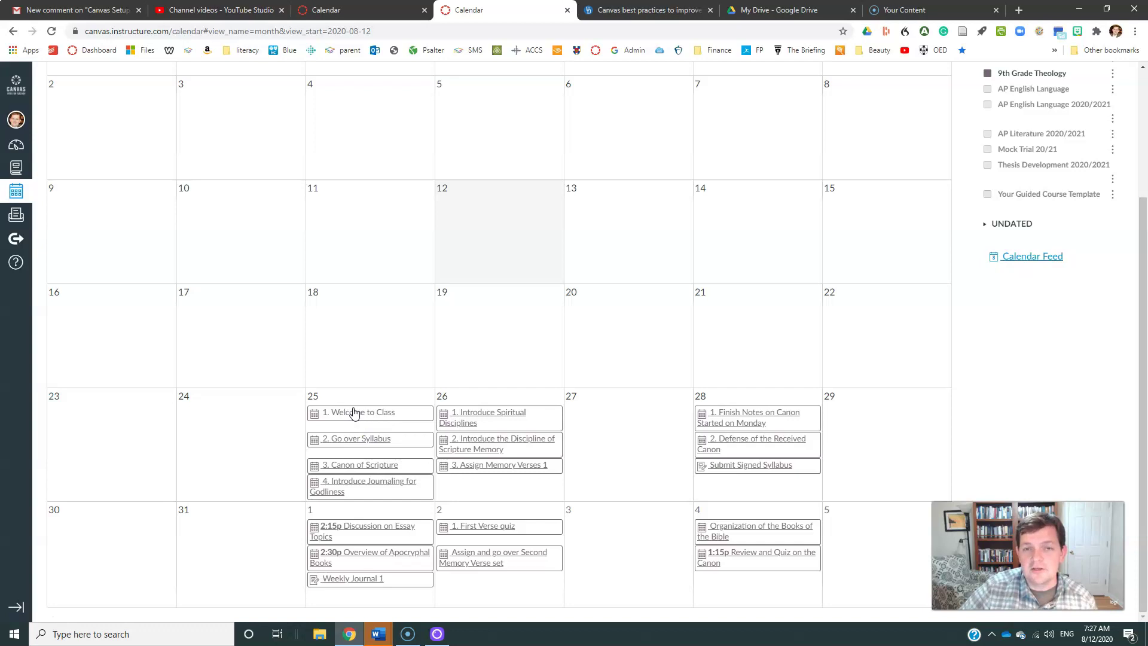
mouse_move(347, 442)
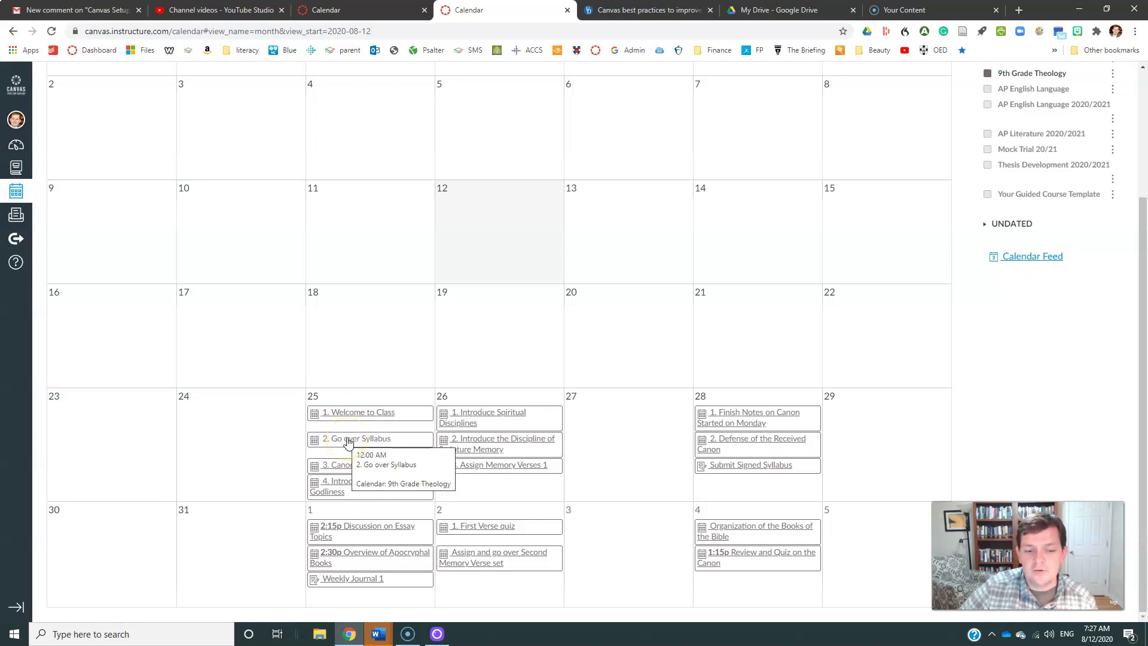
Review the Aug 25 events Go over Syllabus, Canon of Scripture and Introduce Journaling for Godliness, dismissing a stray Aug 19 form.
click(348, 442)
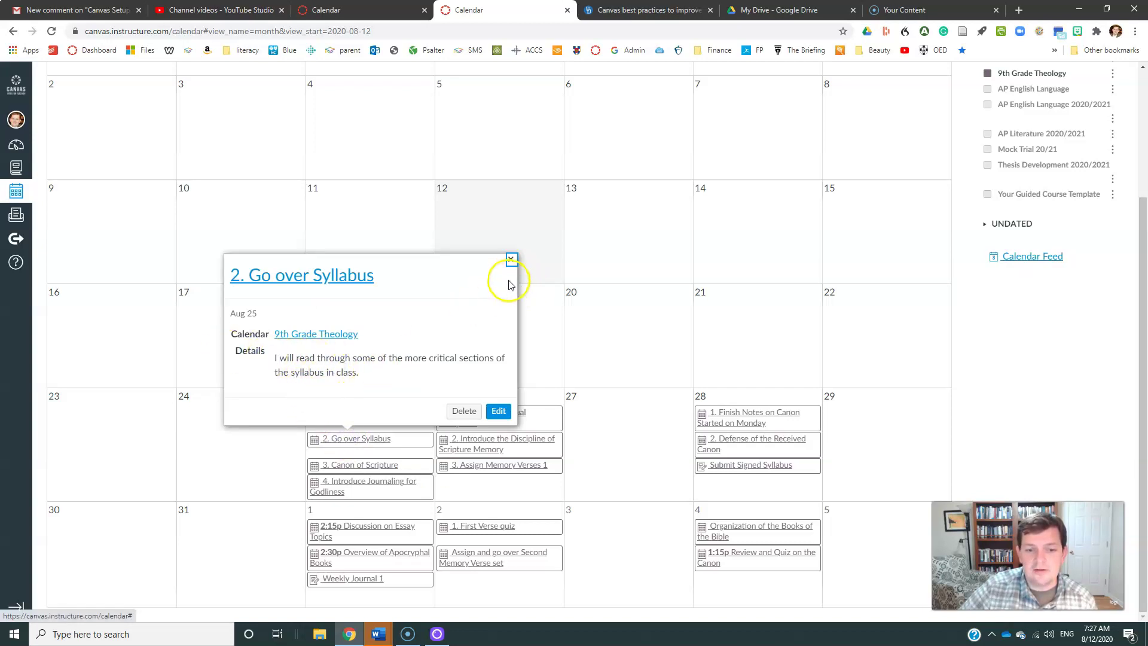
click(513, 260)
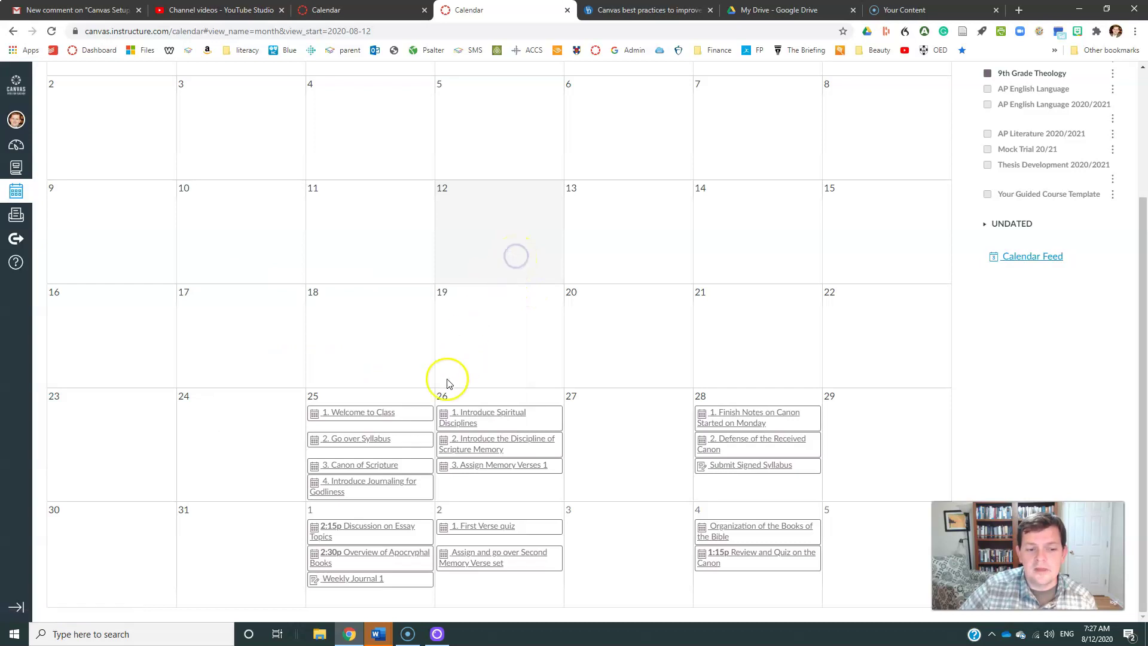
click(351, 467)
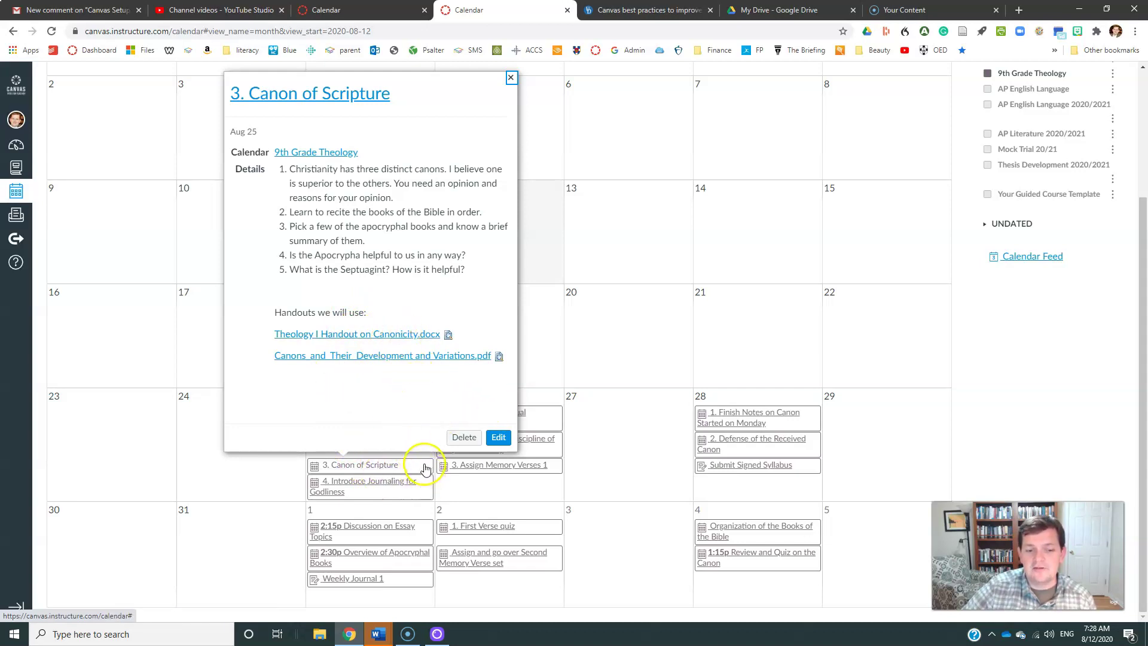
click(557, 345)
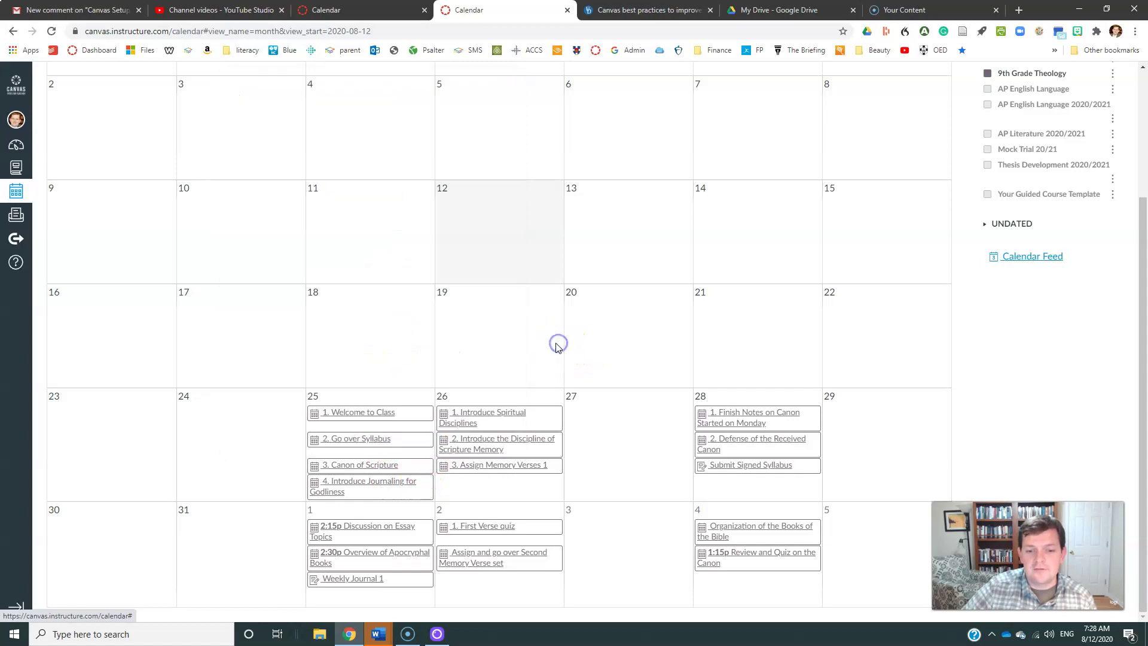
click(684, 215)
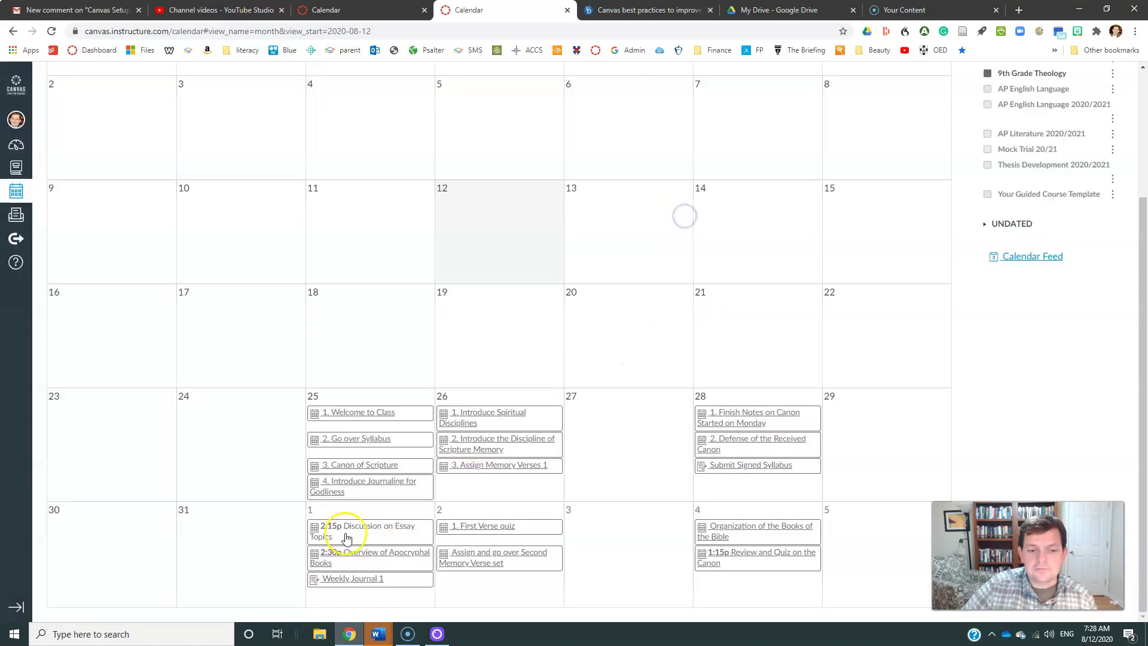
click(336, 484)
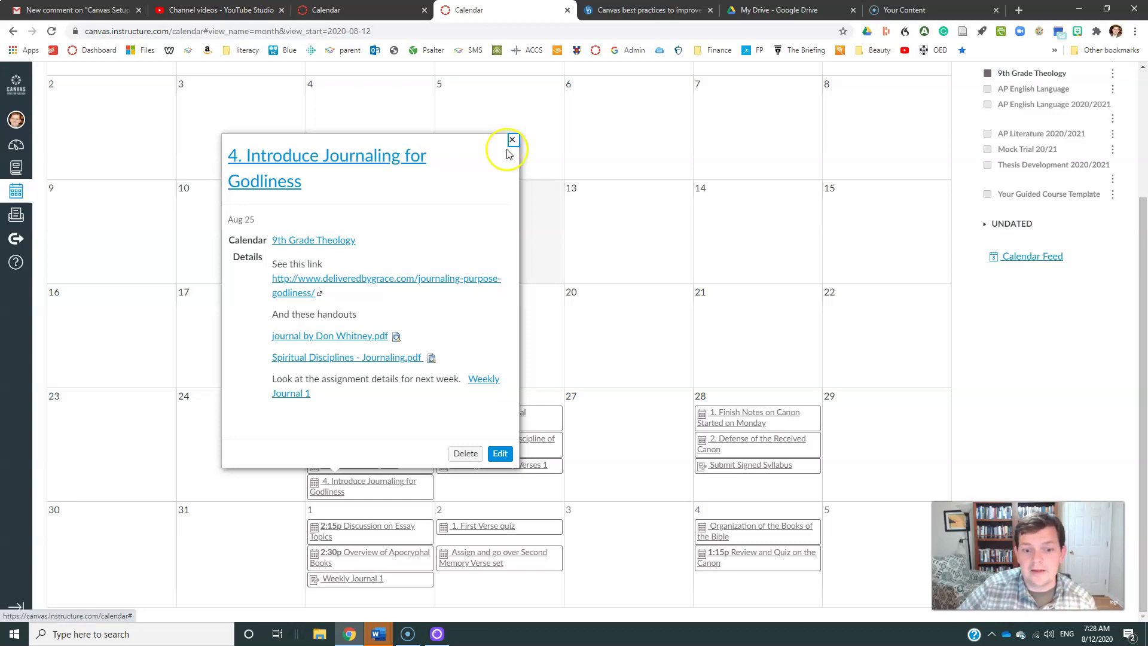
Close the journaling event details and discard the blank Aug 27 new-event form unsaved.
click(606, 417)
click(607, 417)
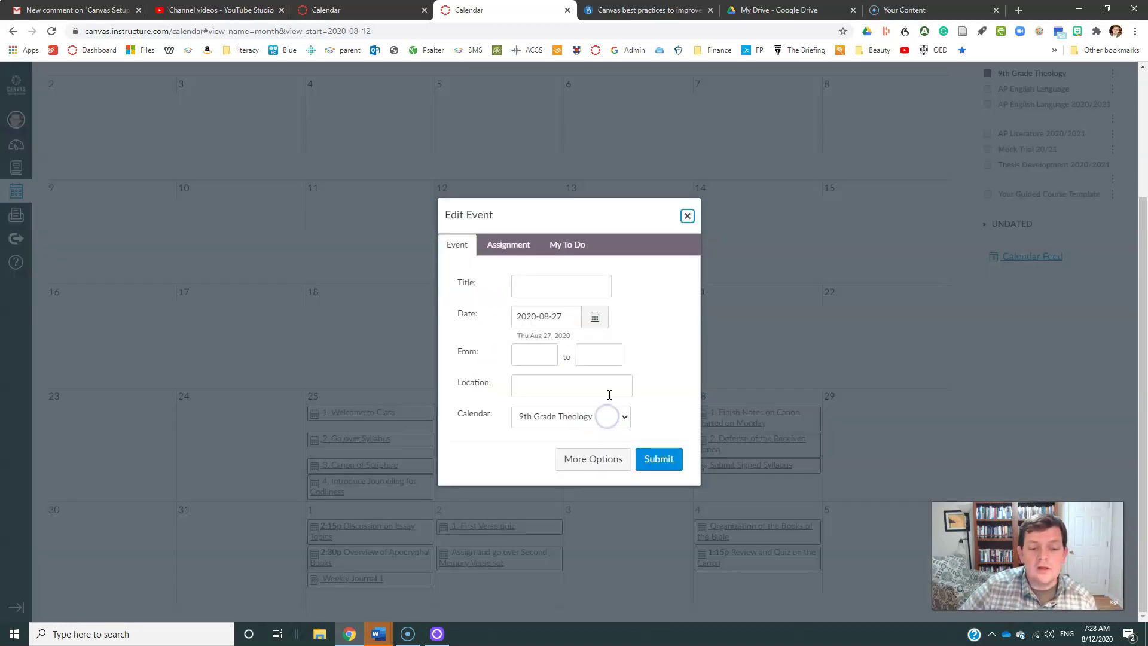
click(686, 216)
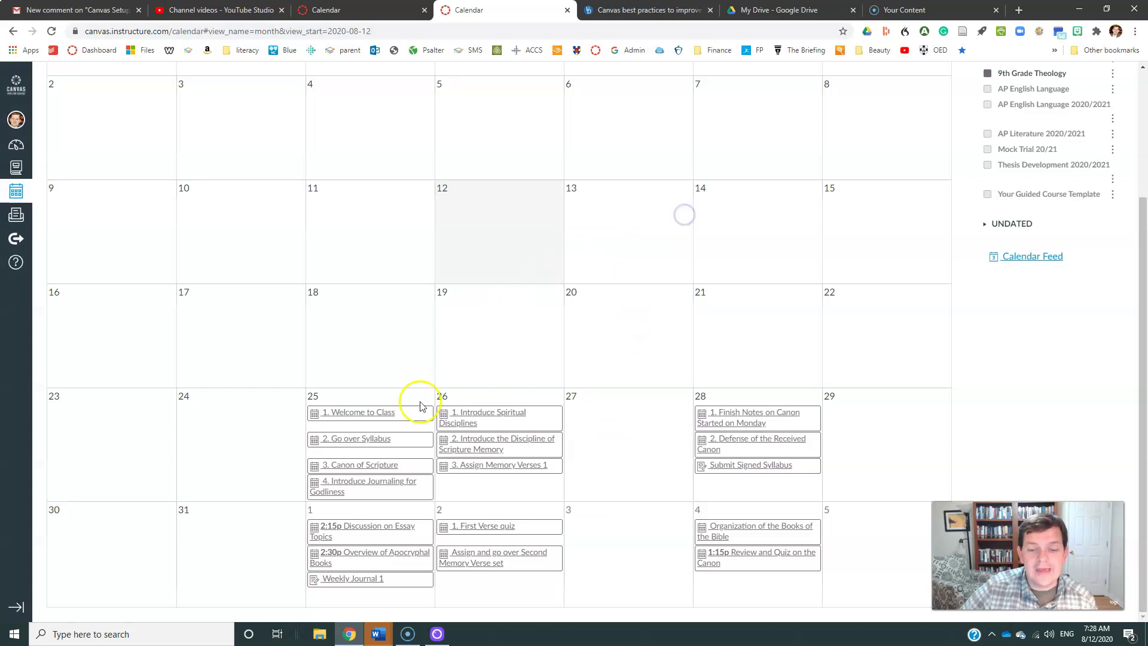
click(370, 398)
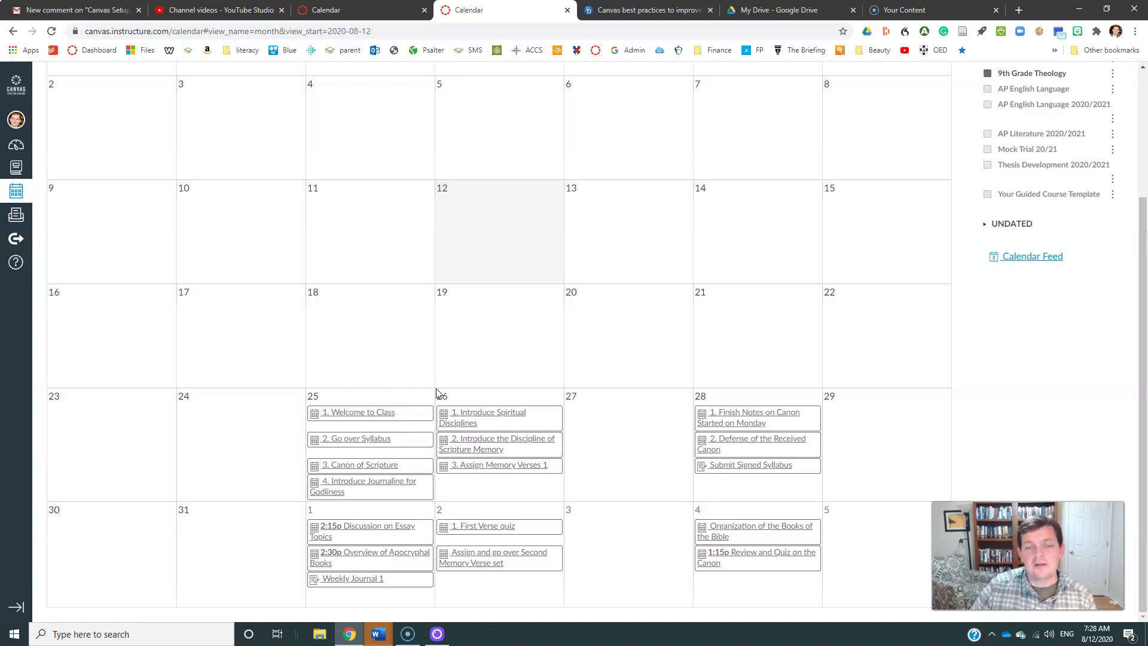
Start a new event on Aug 27, 2020 and title it 'Random Event'.
click(595, 420)
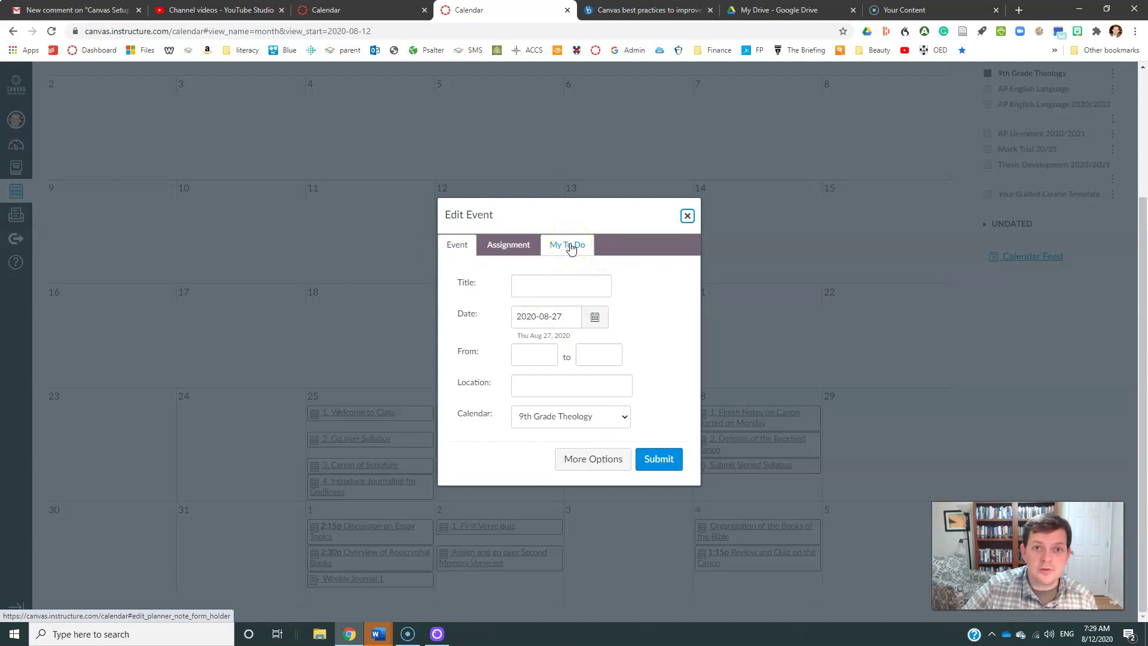
click(529, 286)
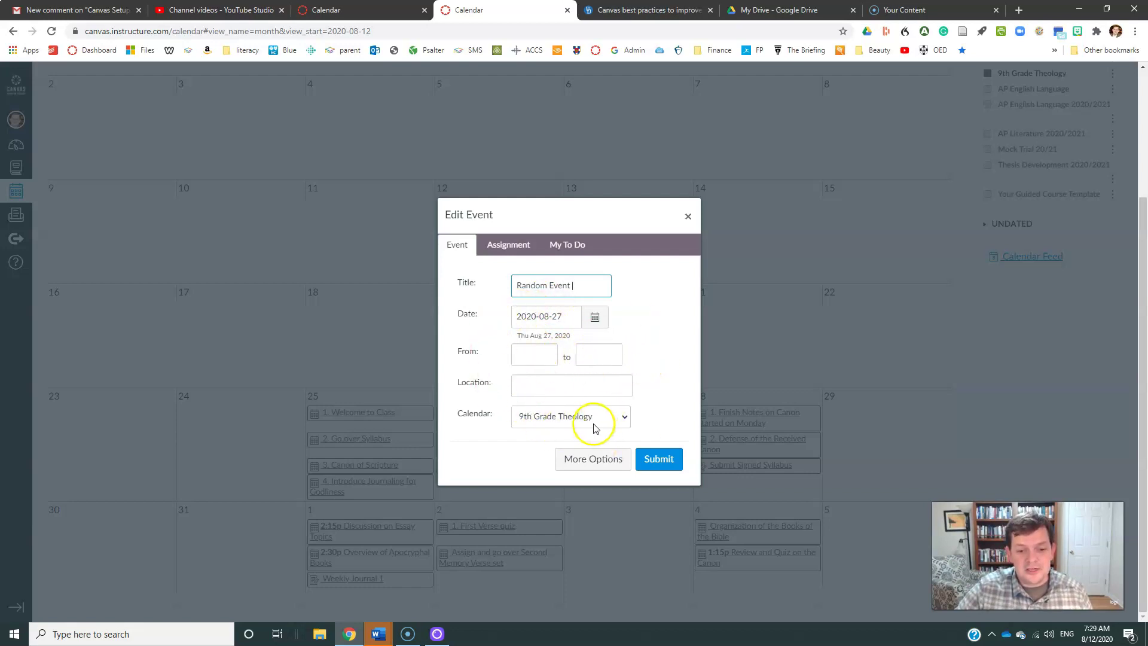
Link Theology I Welcome Page, Description of Essay Topic Due. and Theology Essay in the details, then create the event.
click(594, 464)
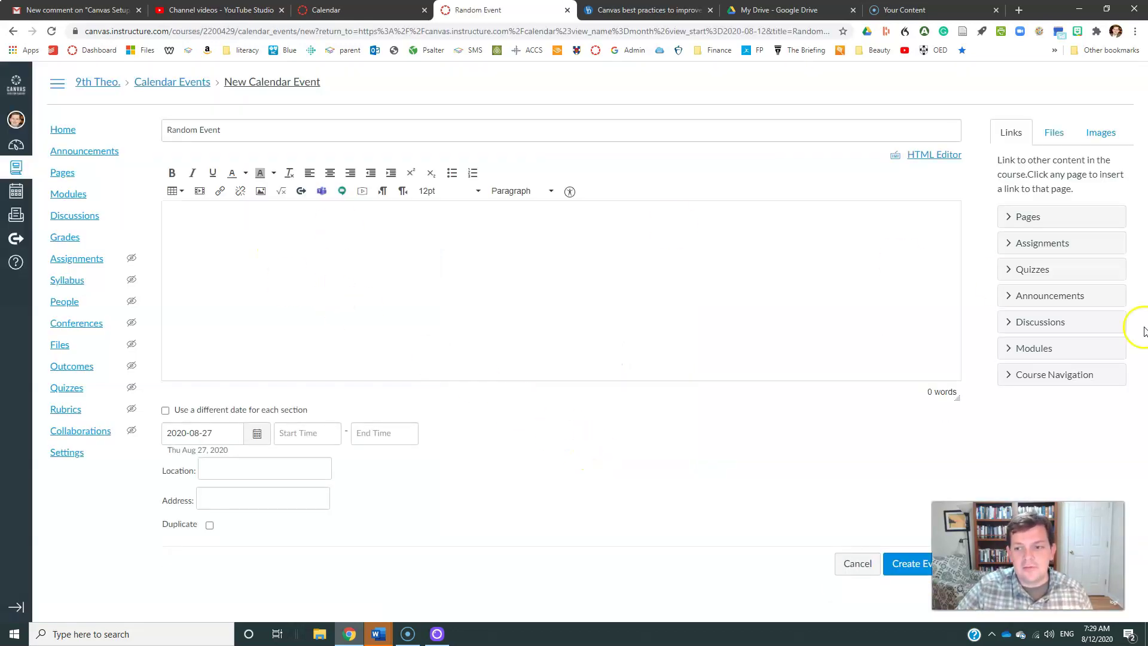
click(1020, 218)
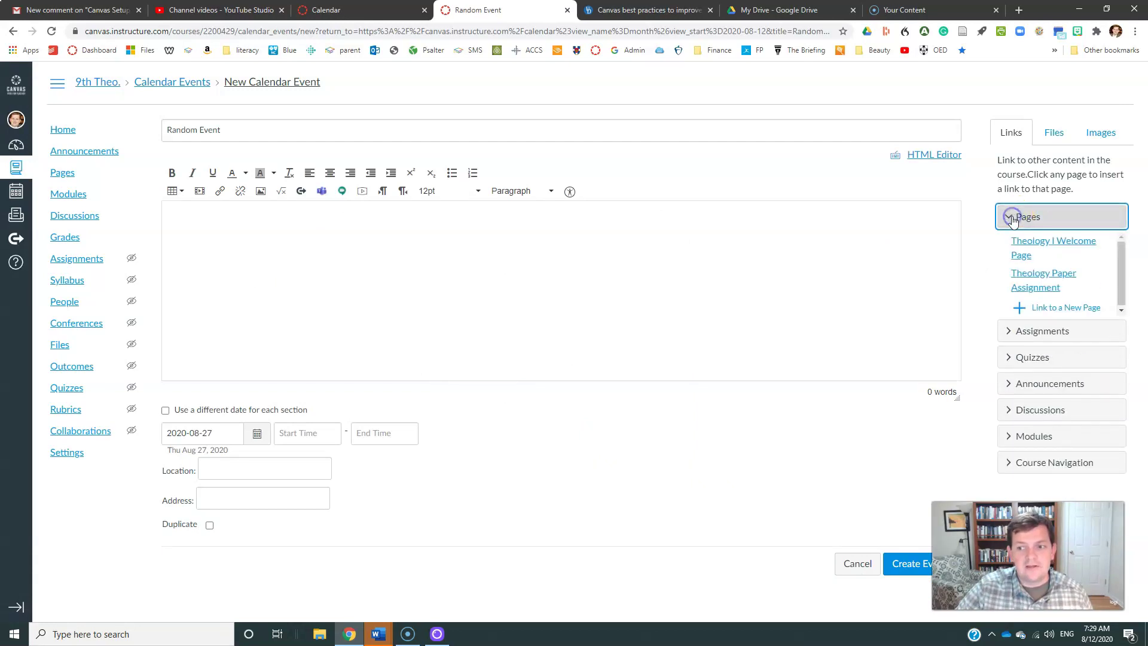
click(1033, 247)
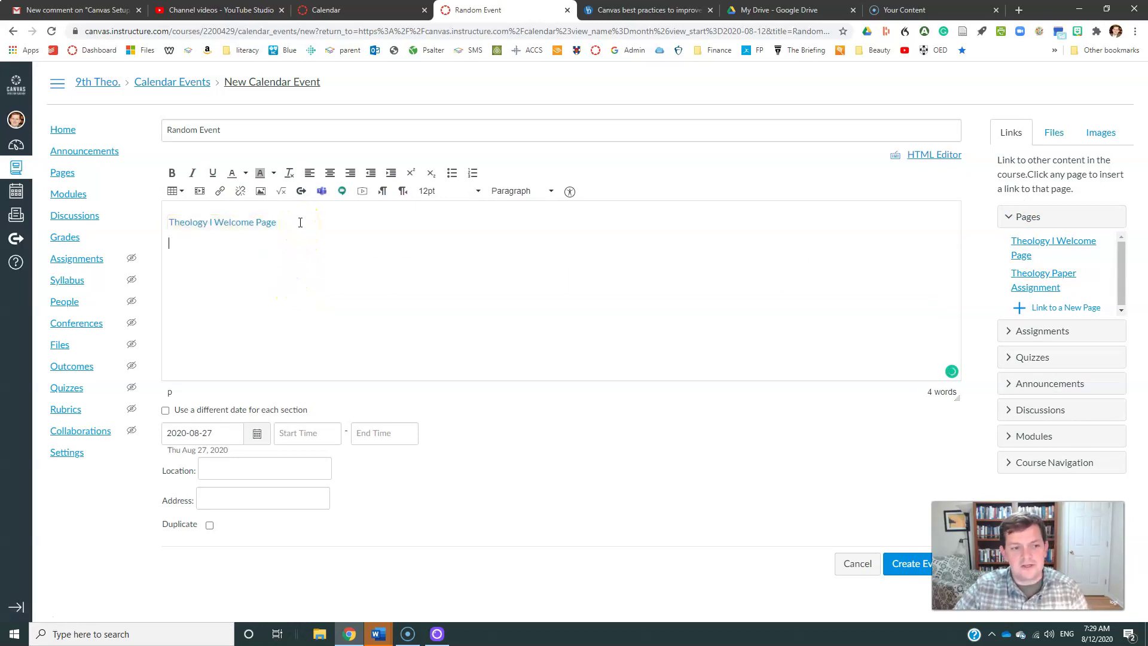
click(1021, 358)
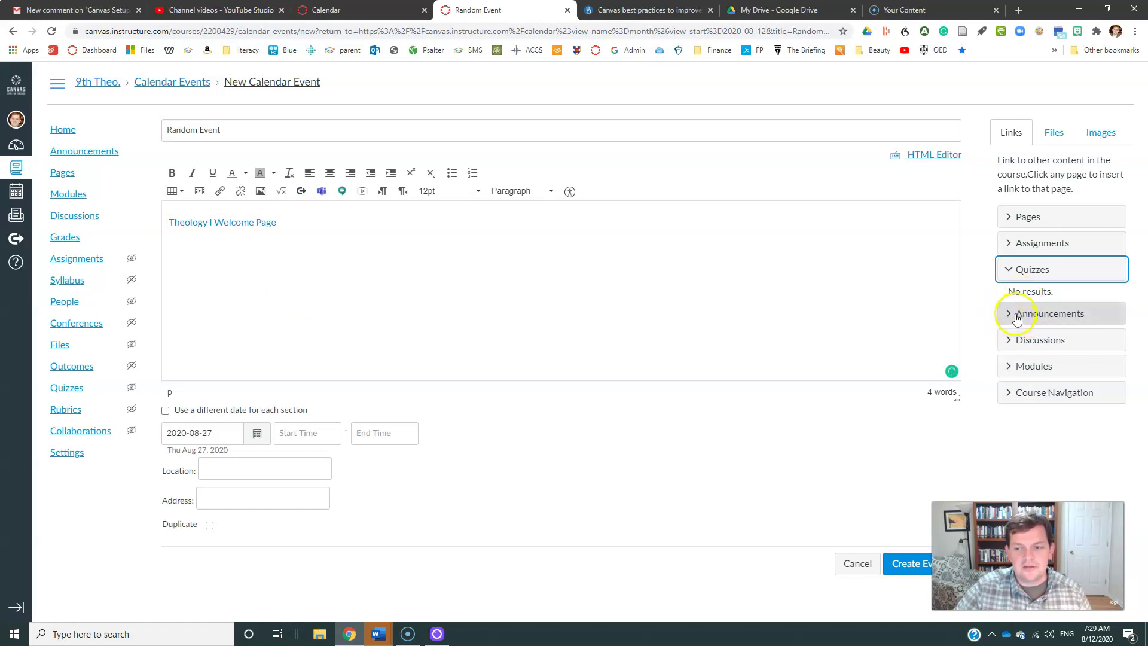
click(1018, 339)
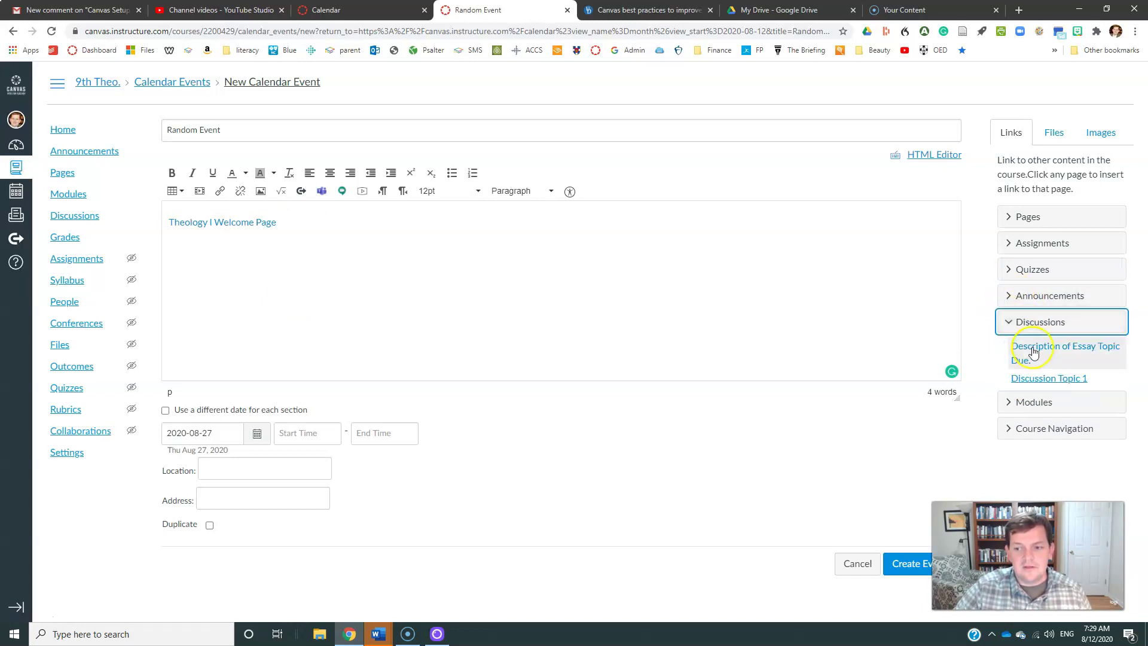
click(1028, 350)
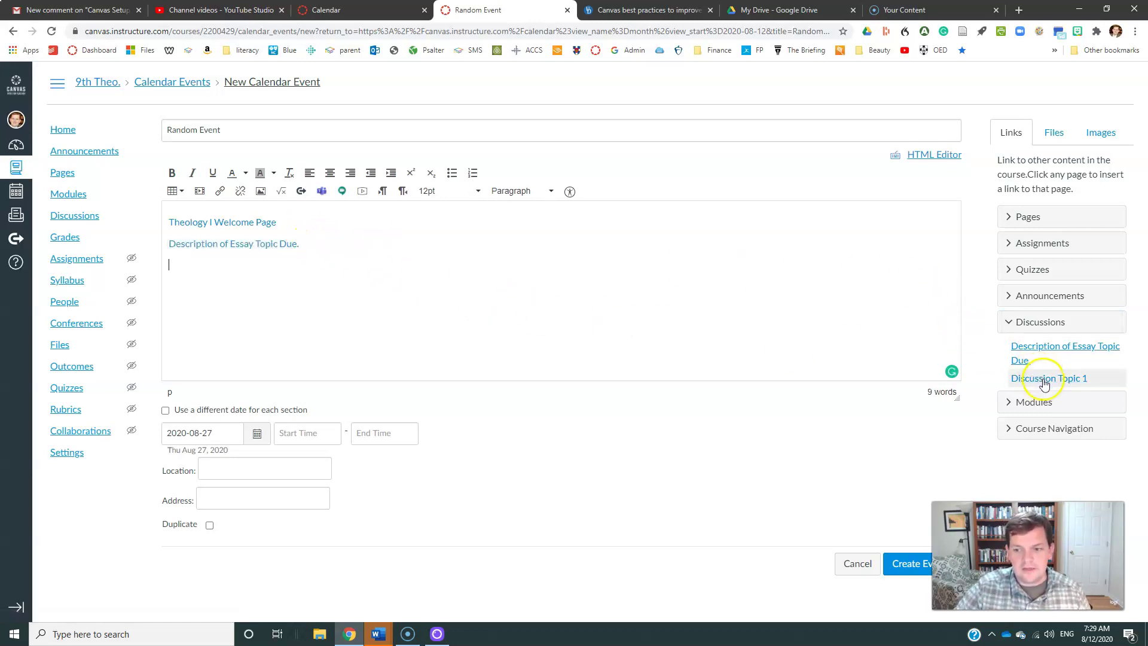
click(1022, 403)
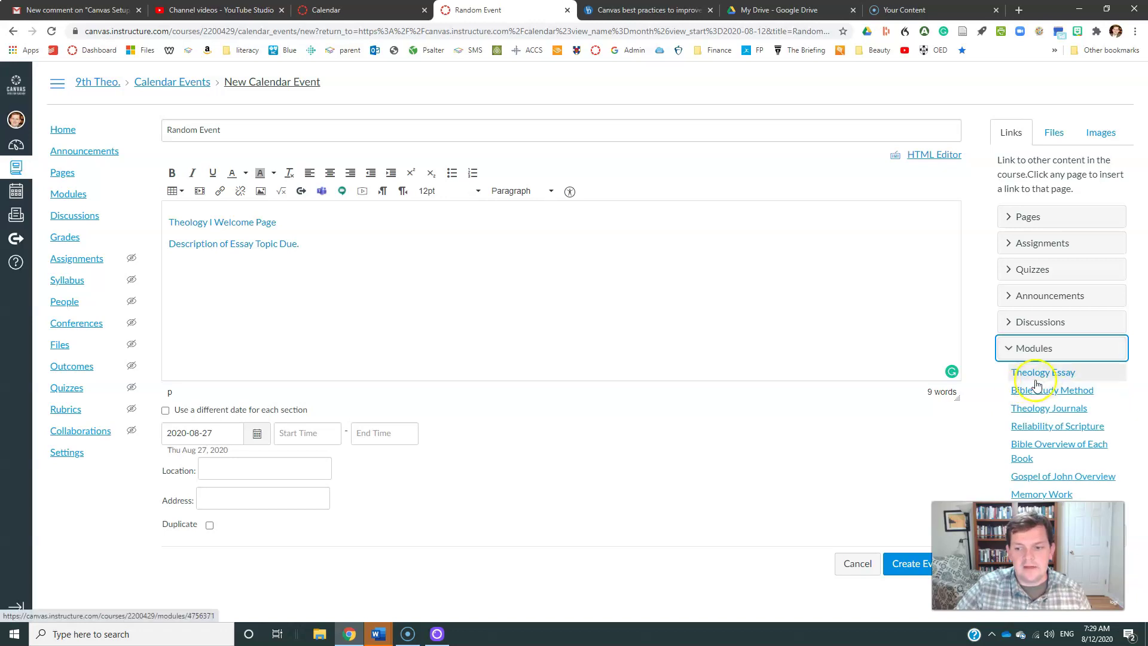
drag(1044, 378, 257, 279)
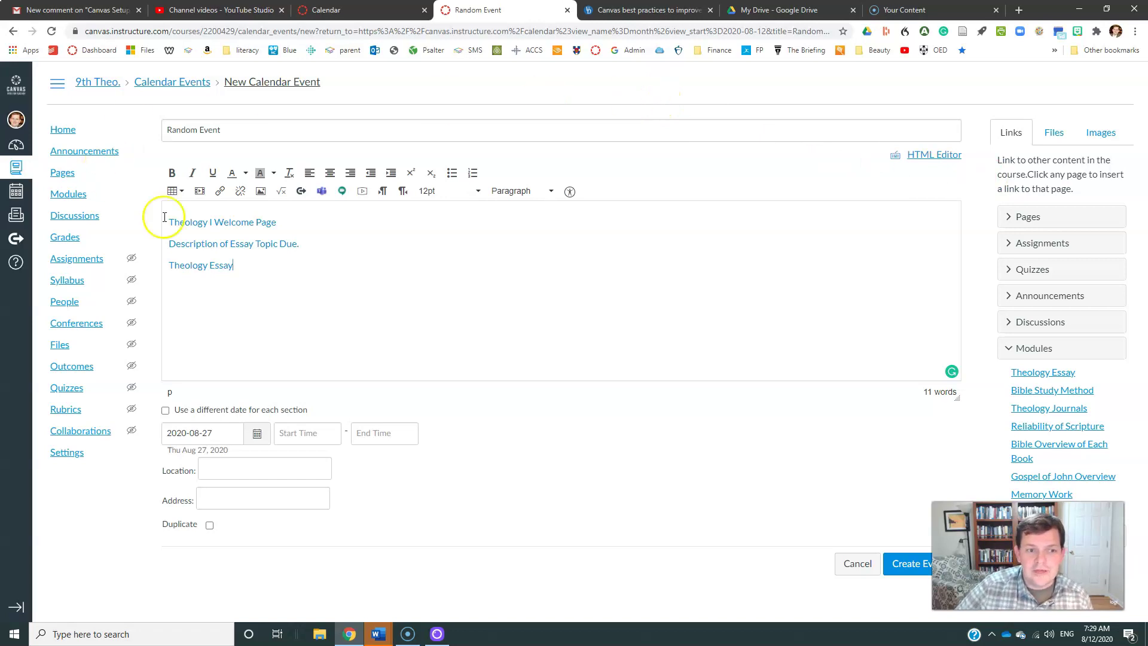
click(903, 570)
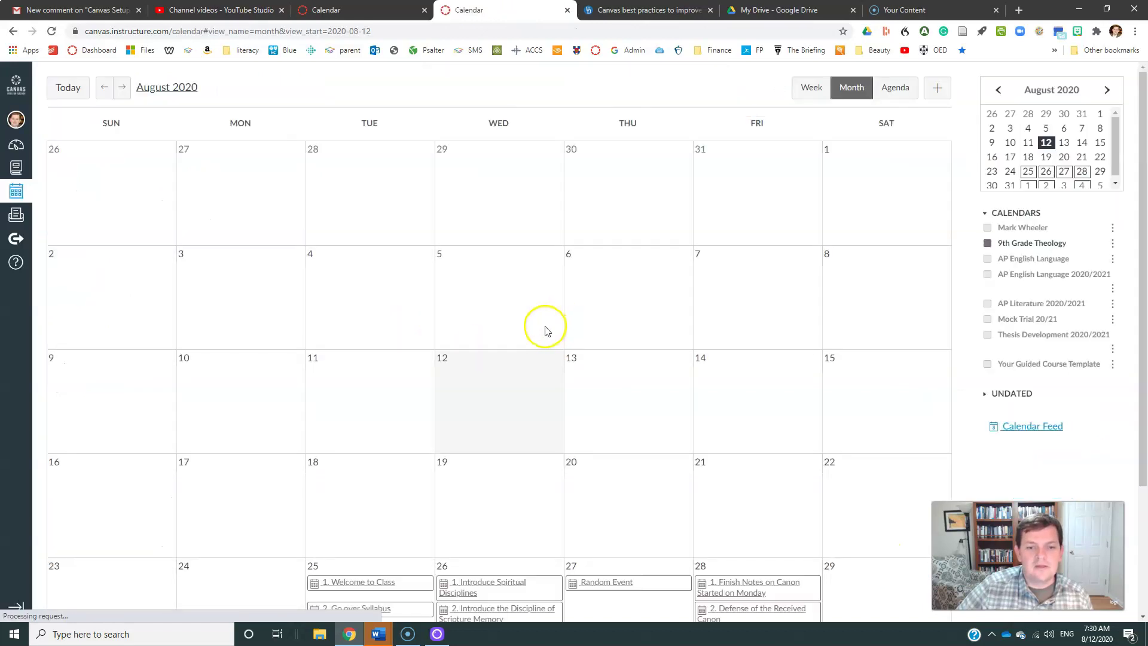
Return to the 9th Grade Theology home and scroll to the Random Event row under Thu Aug 27.
scroll(598, 450, down, 3)
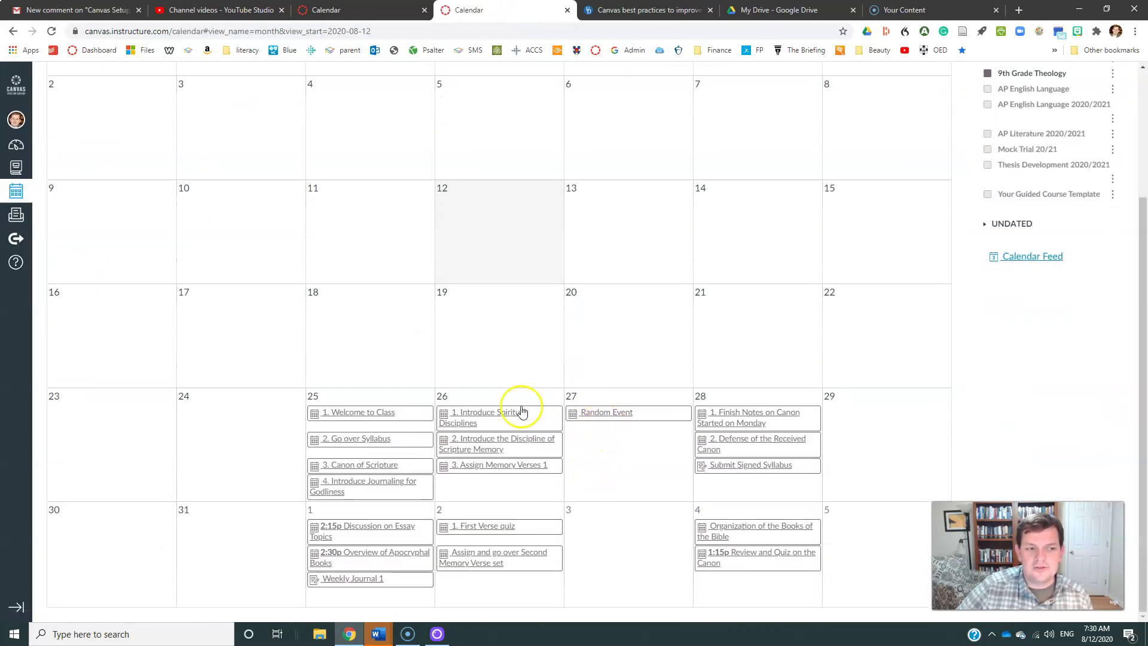
scroll(521, 404, up, 3)
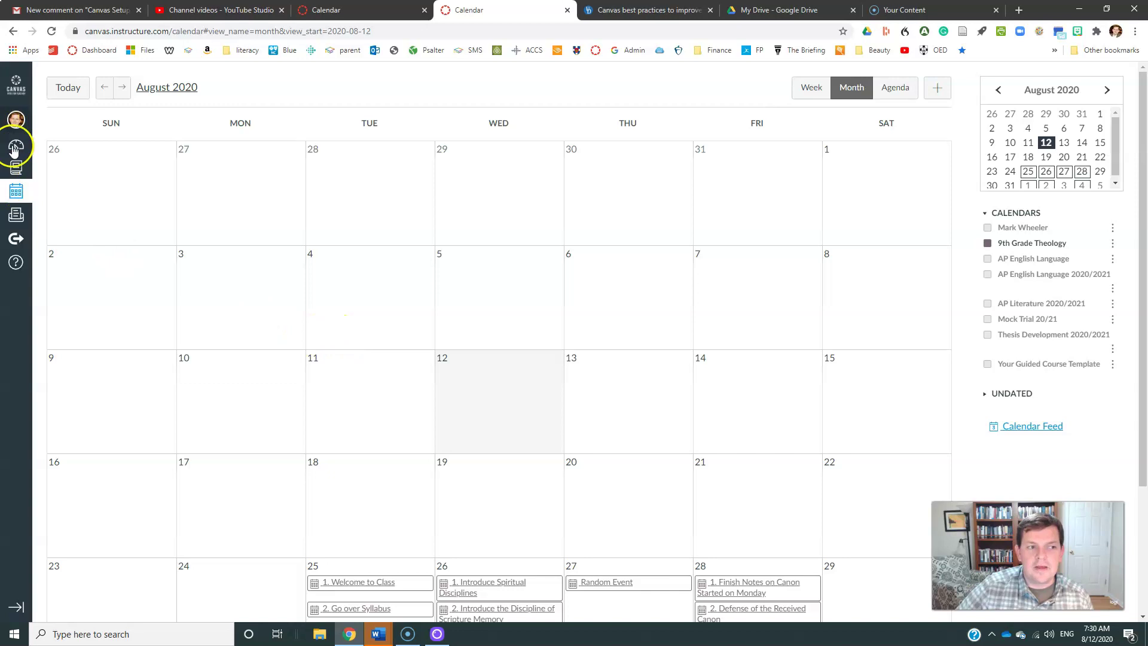
click(15, 167)
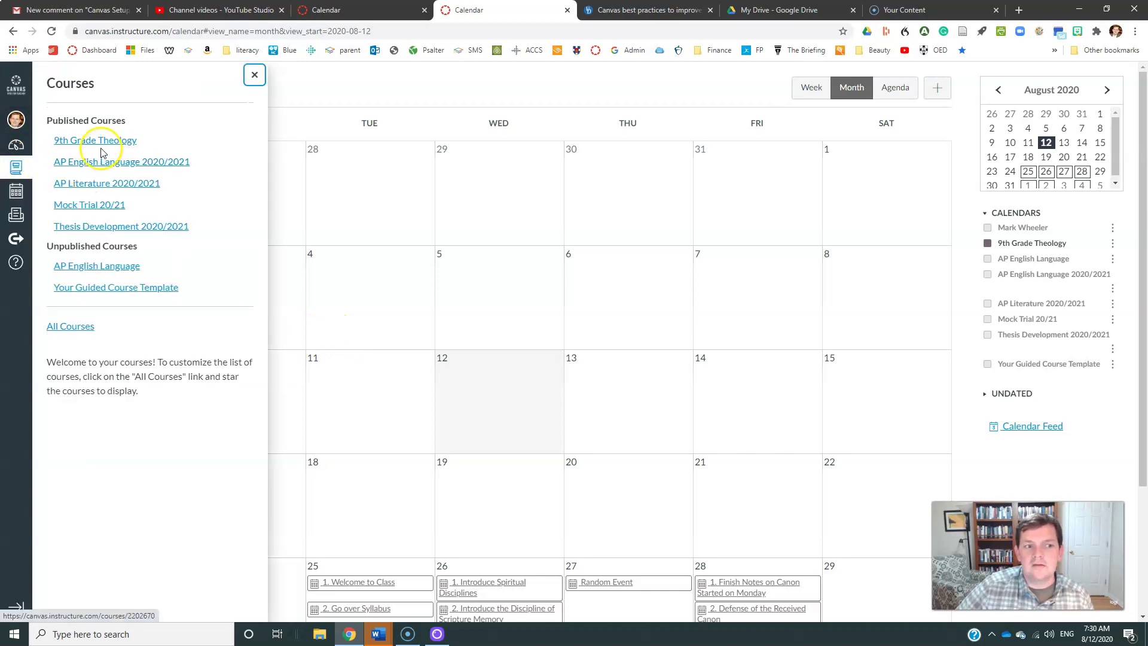
click(101, 143)
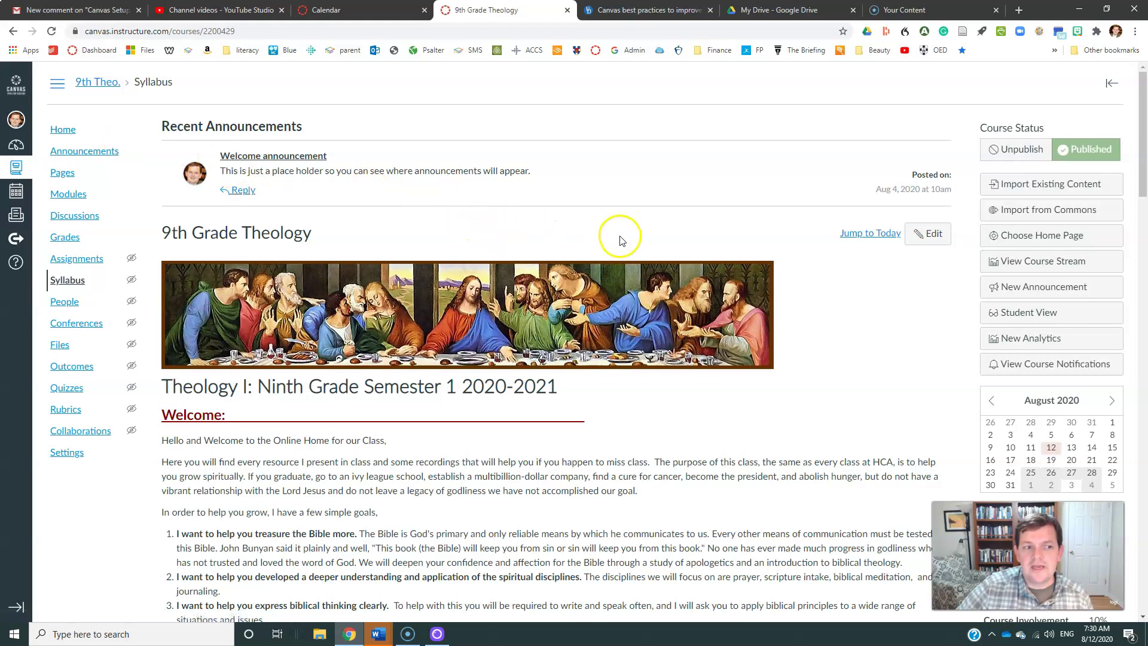
scroll(825, 308, down, 10)
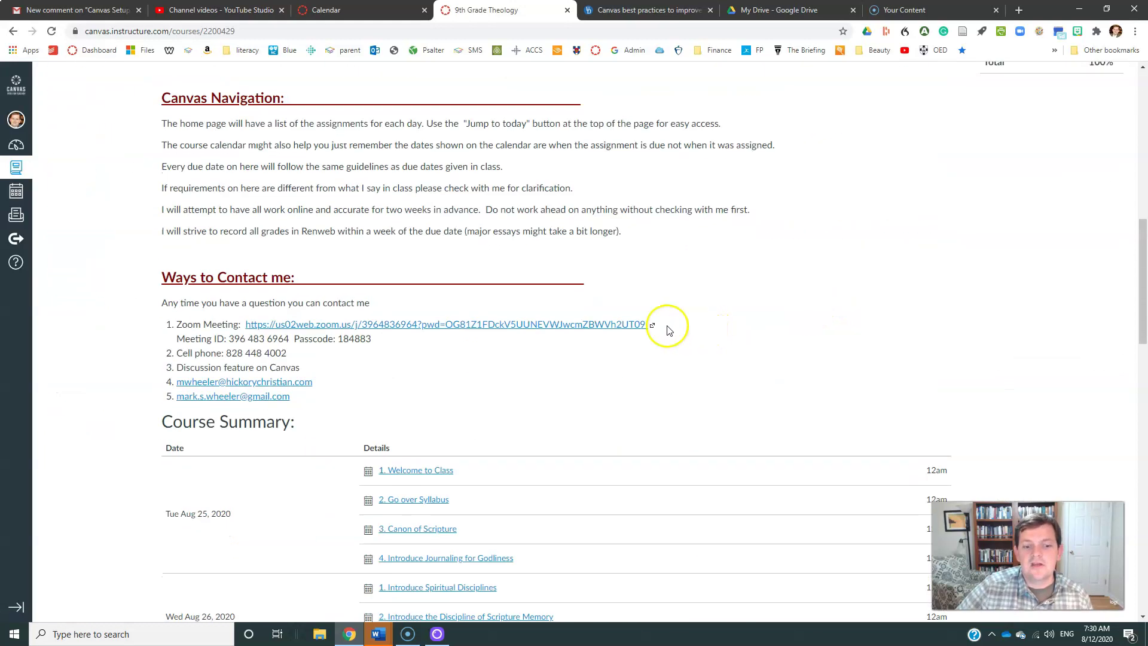
scroll(657, 326, down, 6)
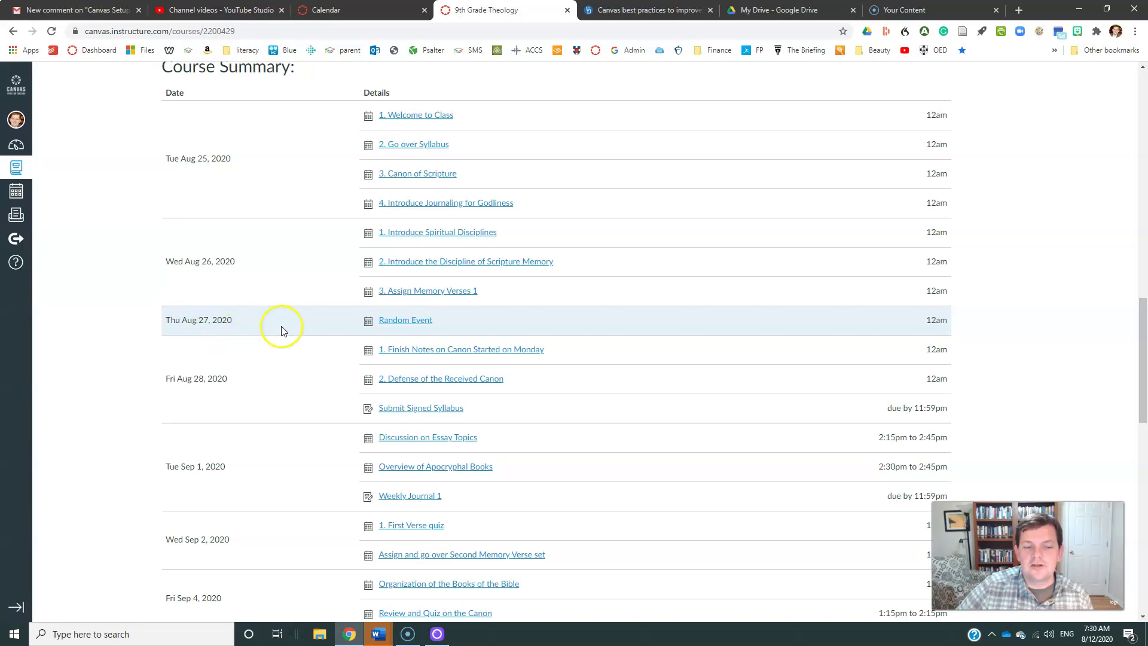
Open Random Event's edit form unchanged, then drag Introduce Journaling for Godliness to Aug 26 and back.
click(413, 323)
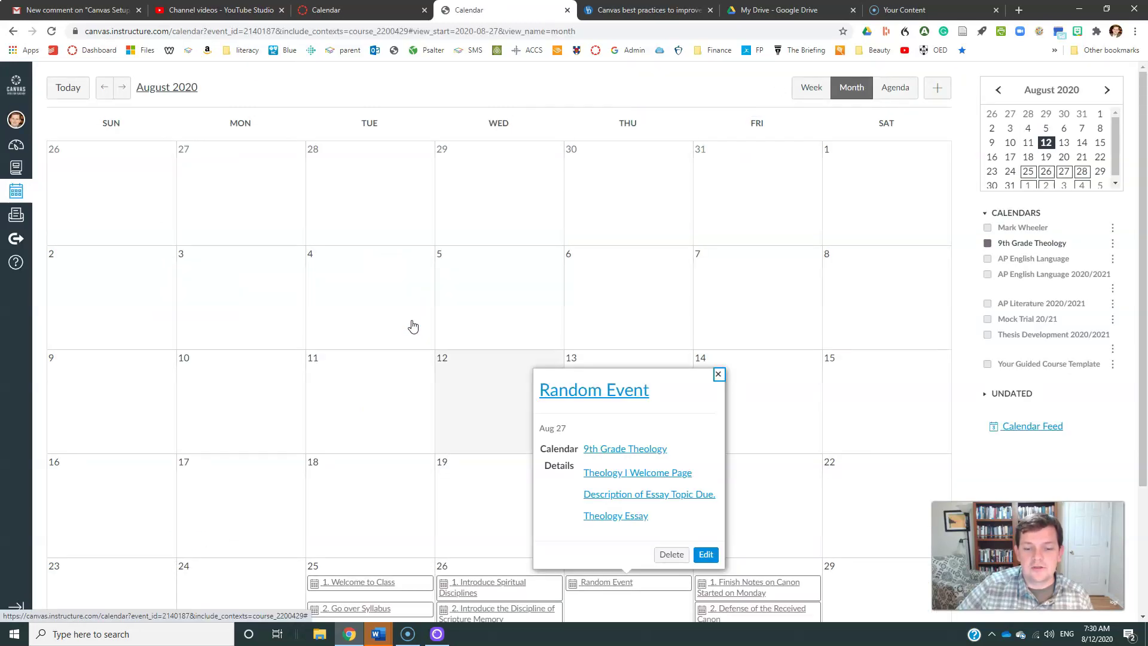
scroll(615, 452, down, 2)
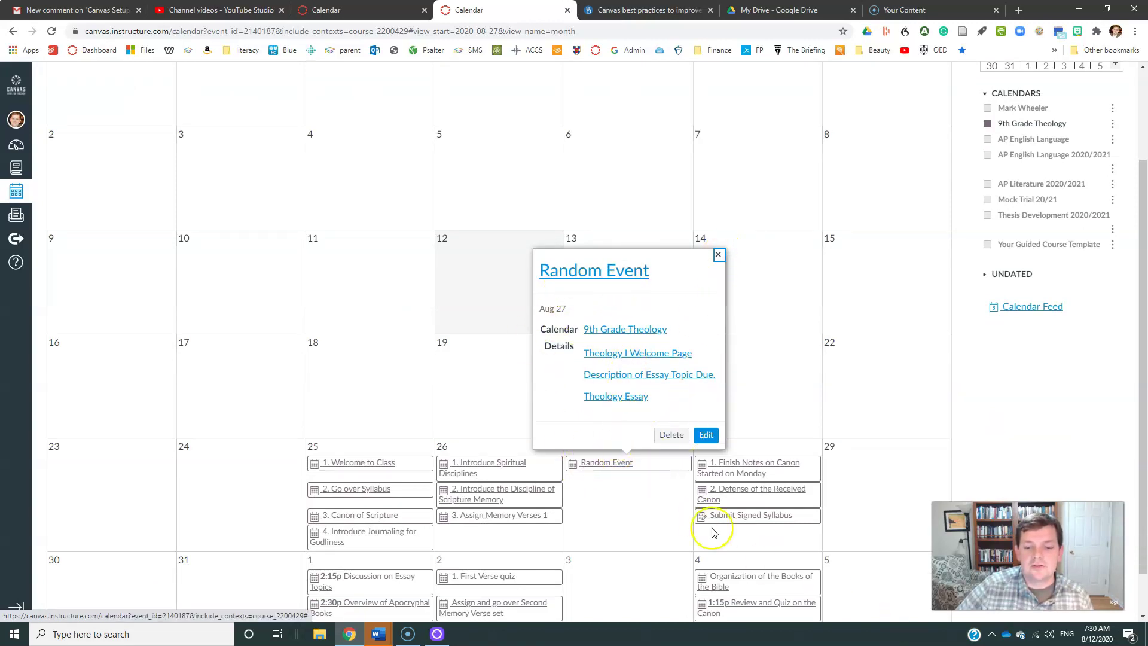
click(635, 507)
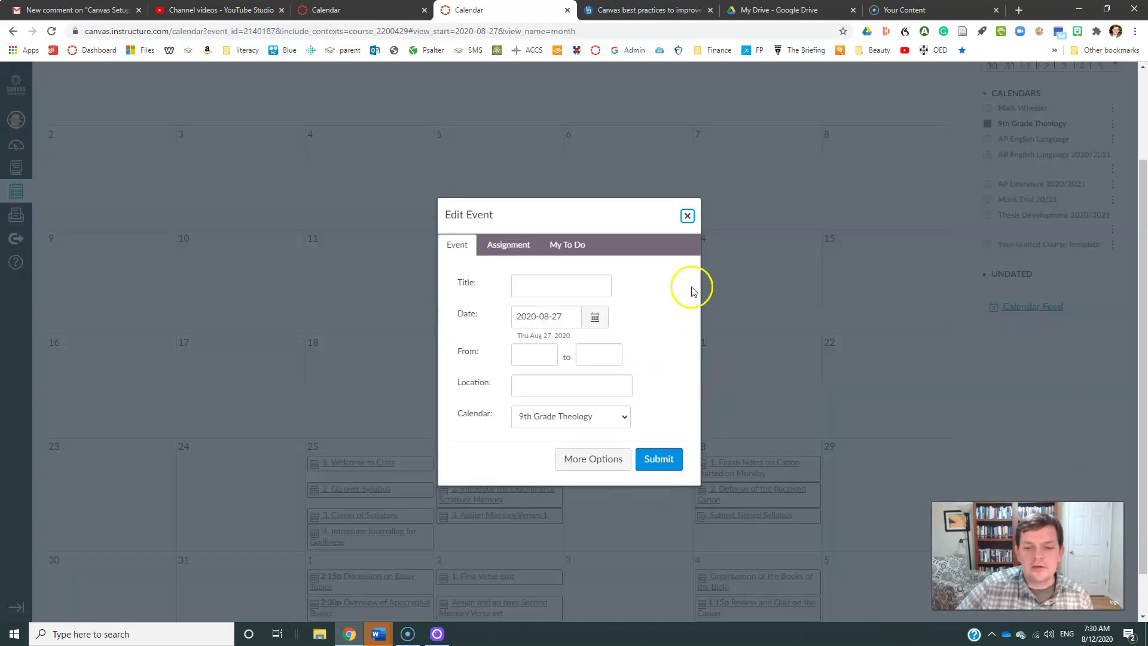
drag(686, 207, 687, 215)
click(688, 226)
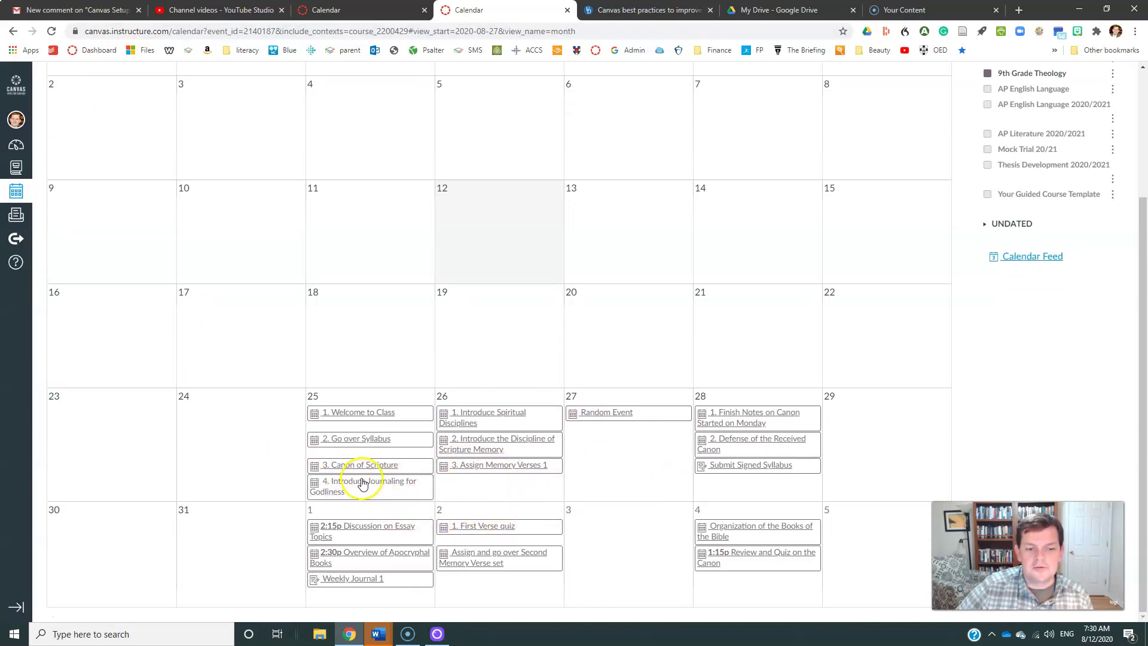
drag(359, 481, 484, 483)
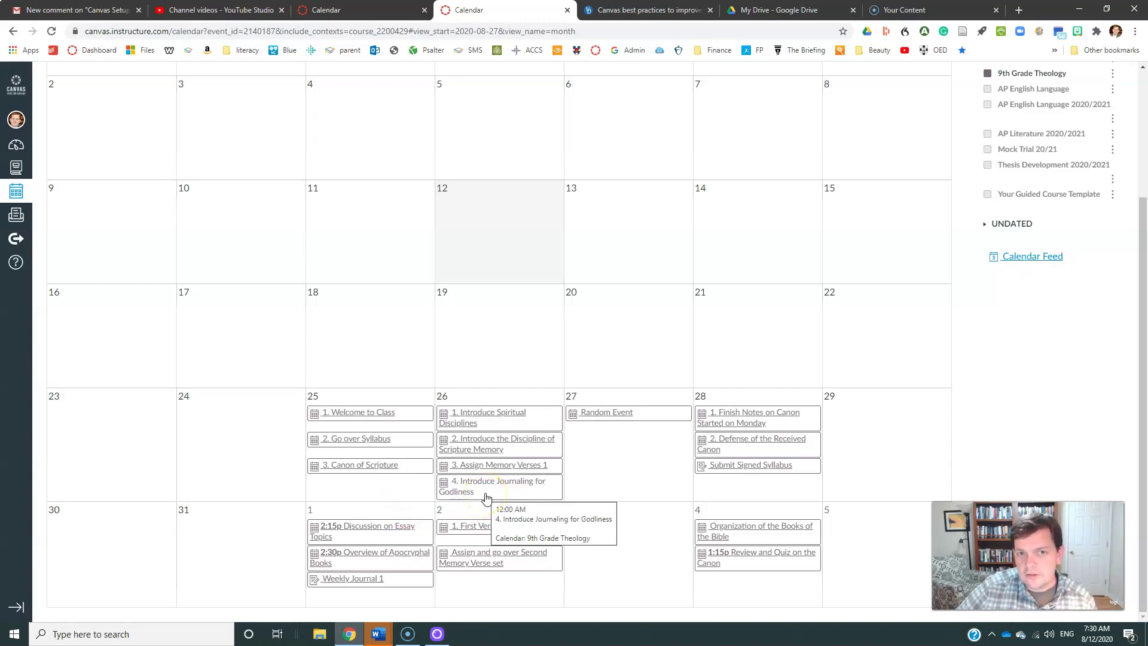
drag(486, 496, 355, 490)
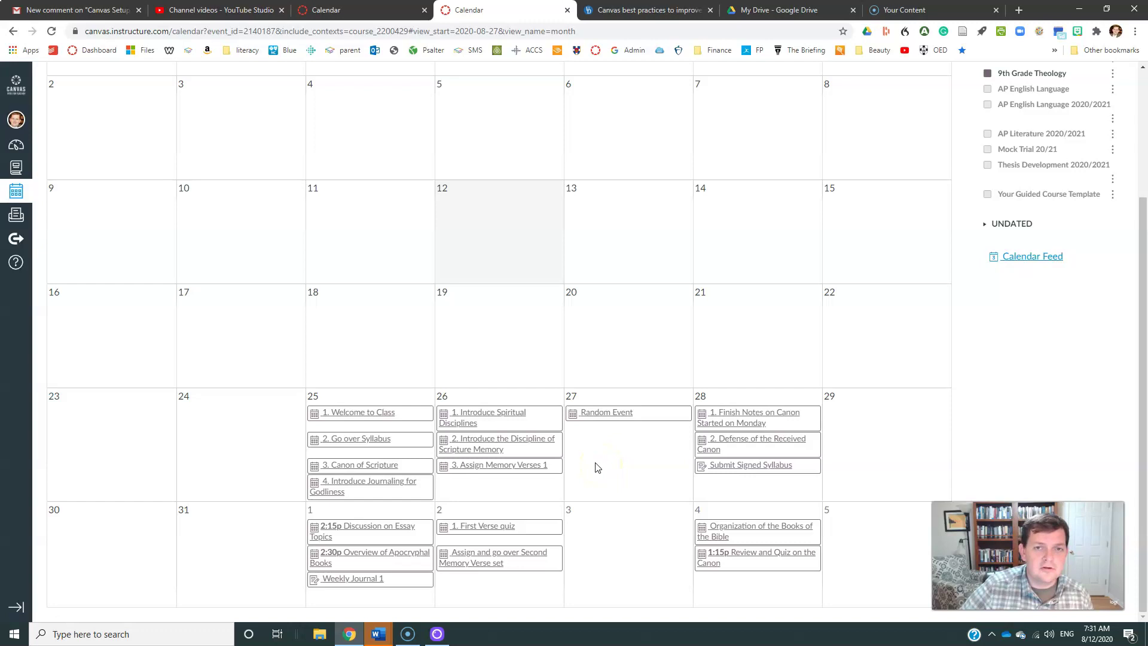
Go back to the 9th Grade Theology syllabus via Courses and scroll toward the Course Summary.
scroll(1040, 418, up, 1)
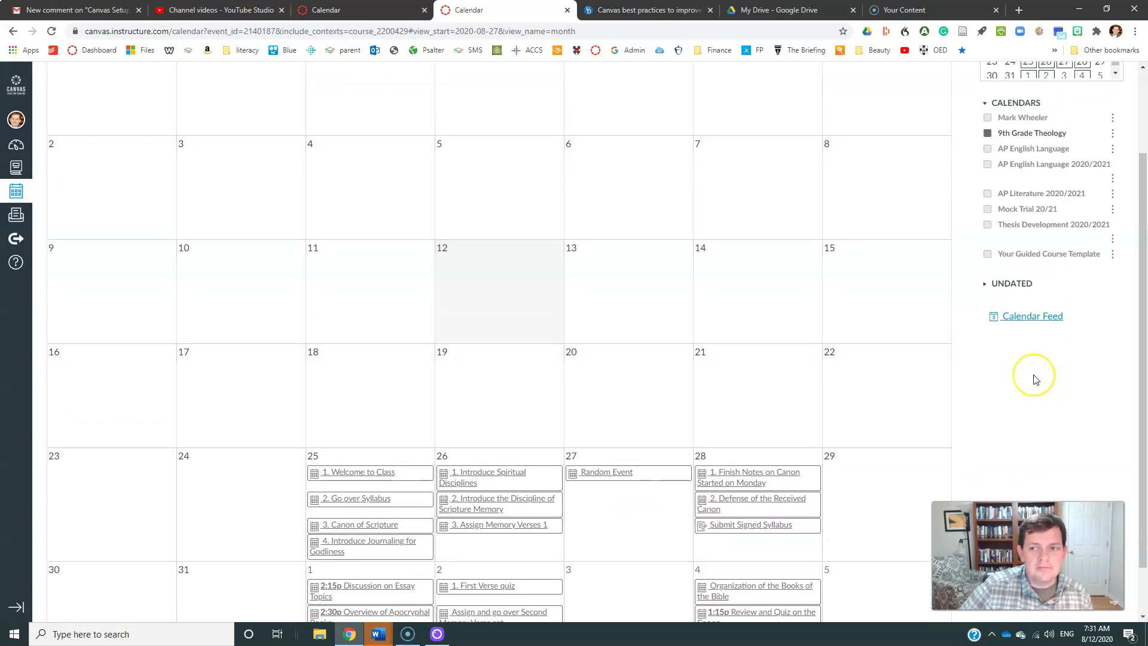
scroll(199, 341, down, 1)
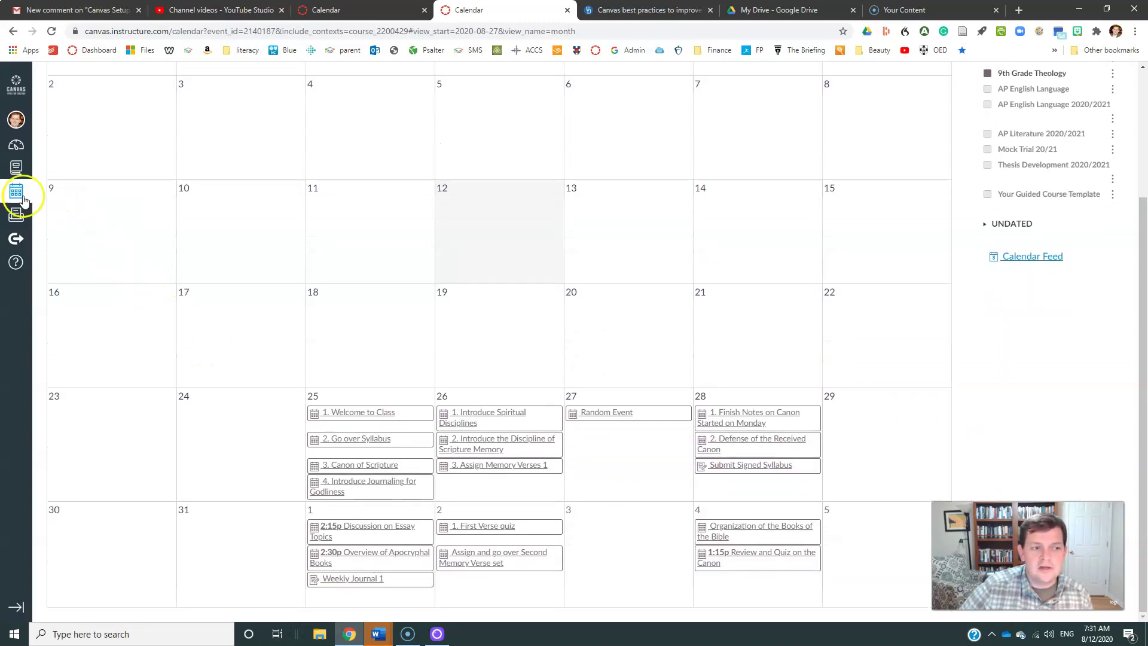
click(17, 170)
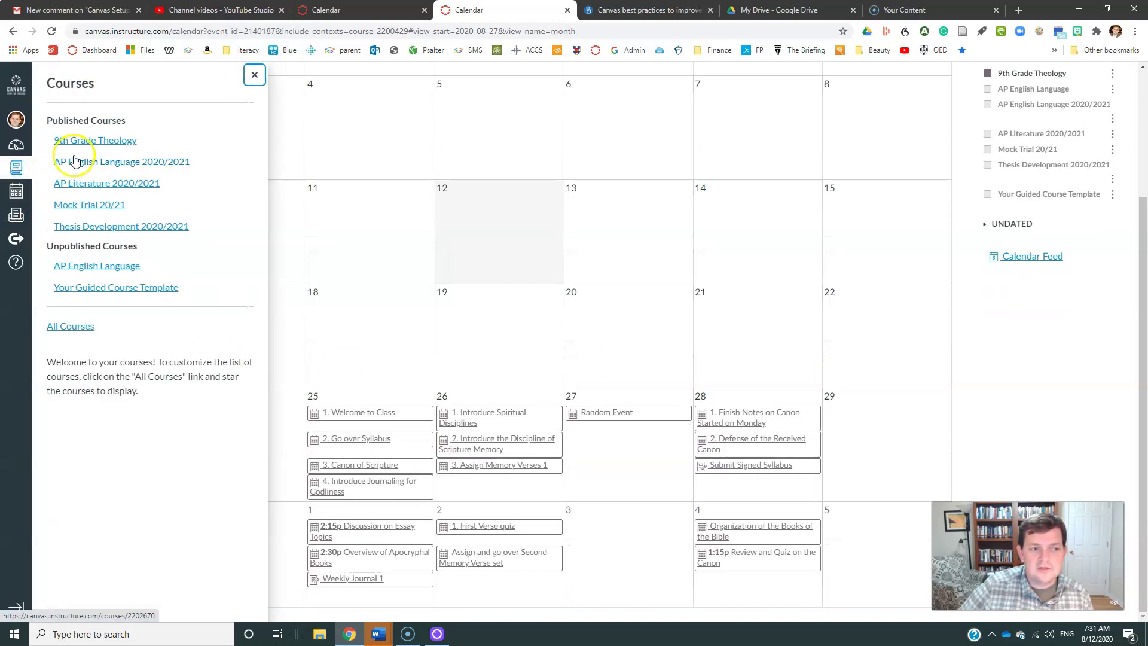
click(89, 144)
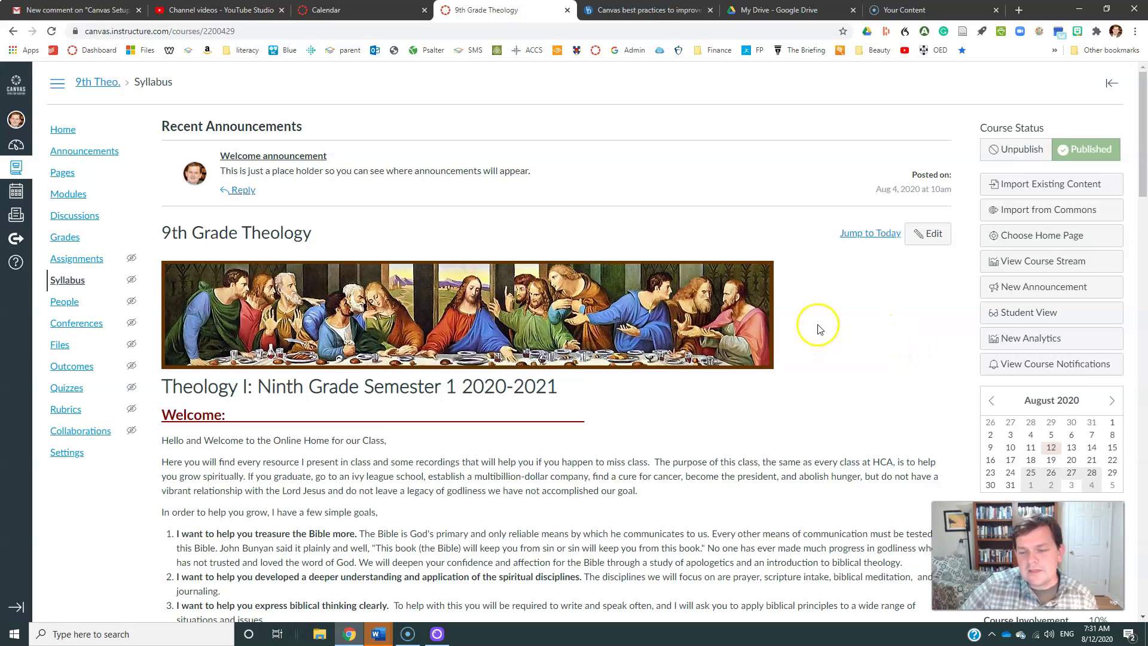
scroll(816, 330, down, 10)
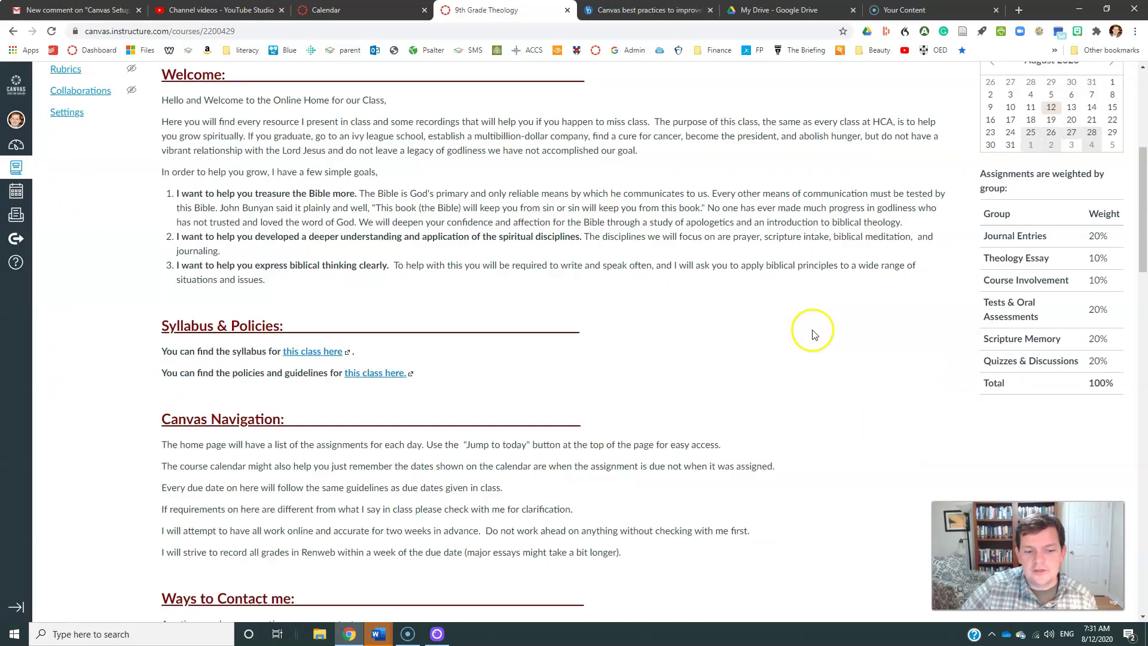
scroll(805, 329, down, 5)
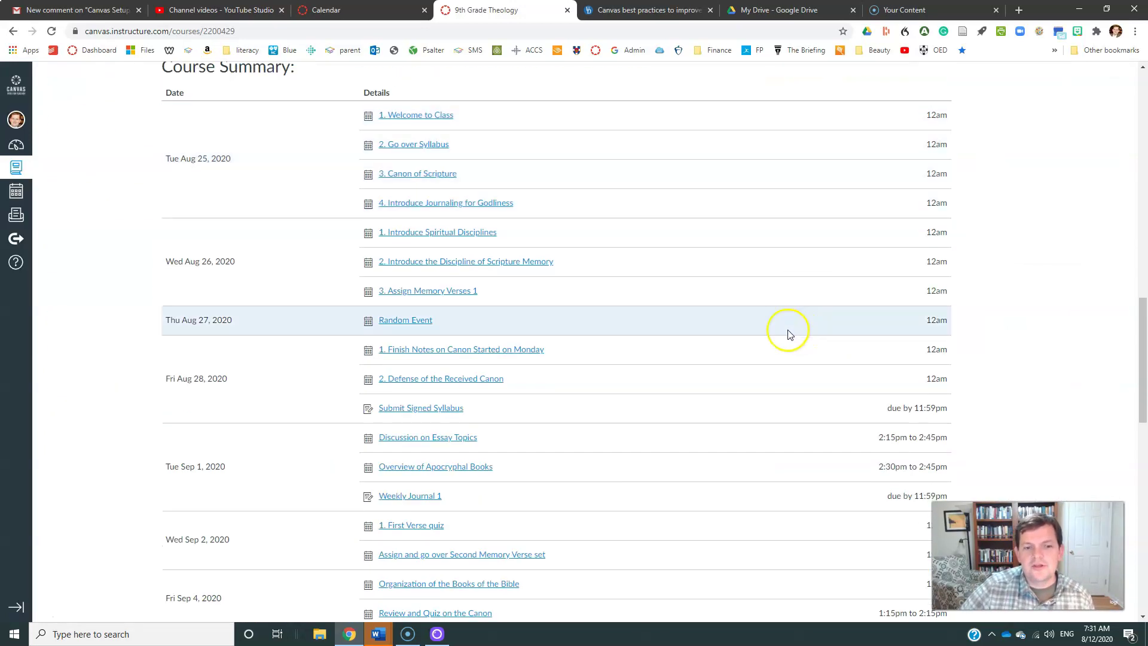
scroll(771, 333, up, 1)
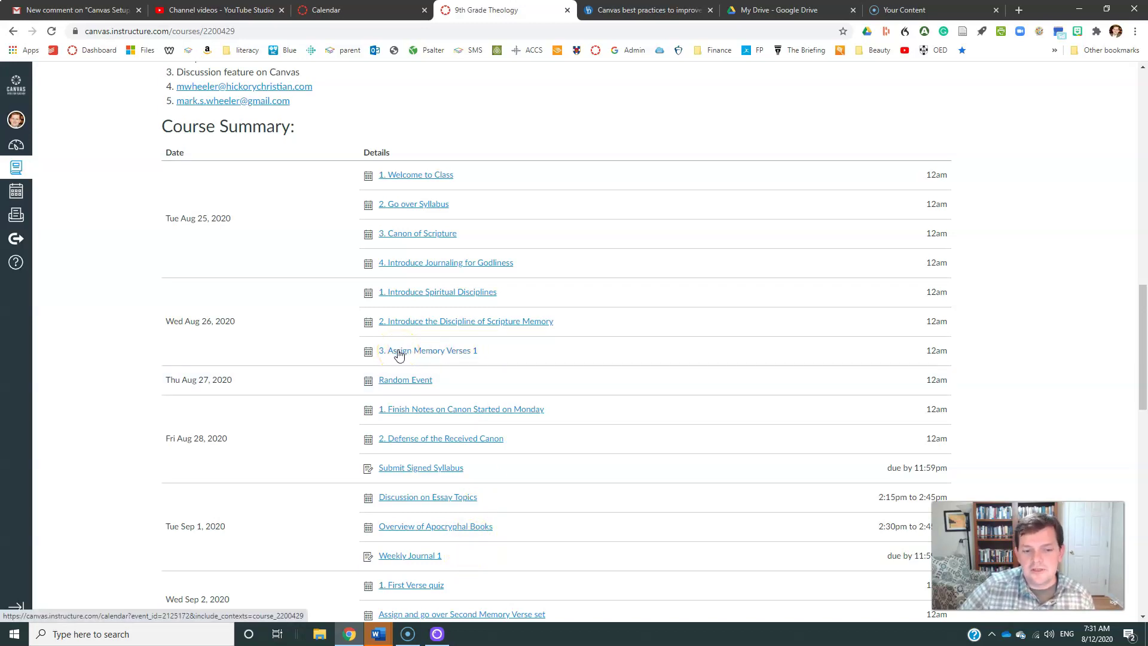
scroll(399, 353, down, 1)
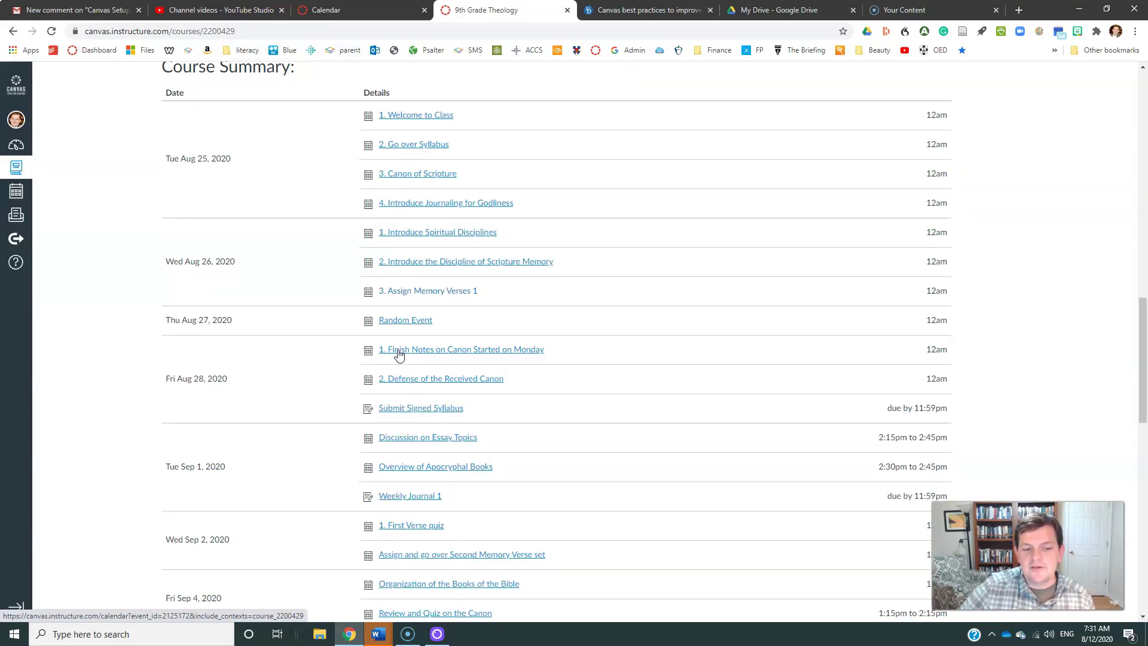
scroll(410, 492, down, 1)
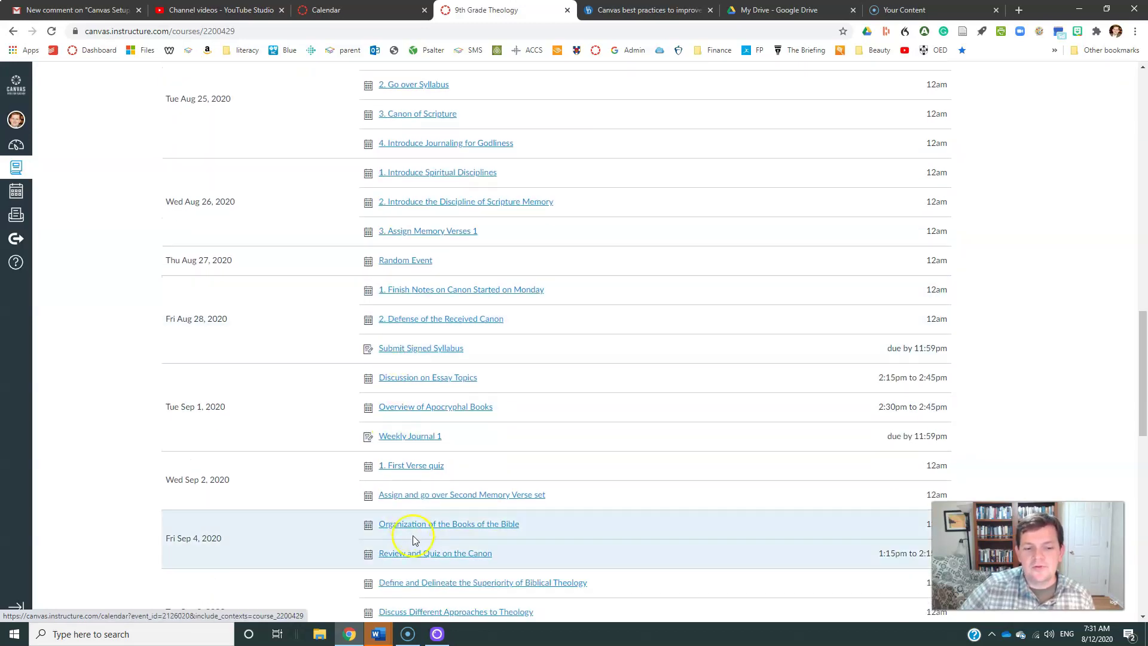
click(401, 467)
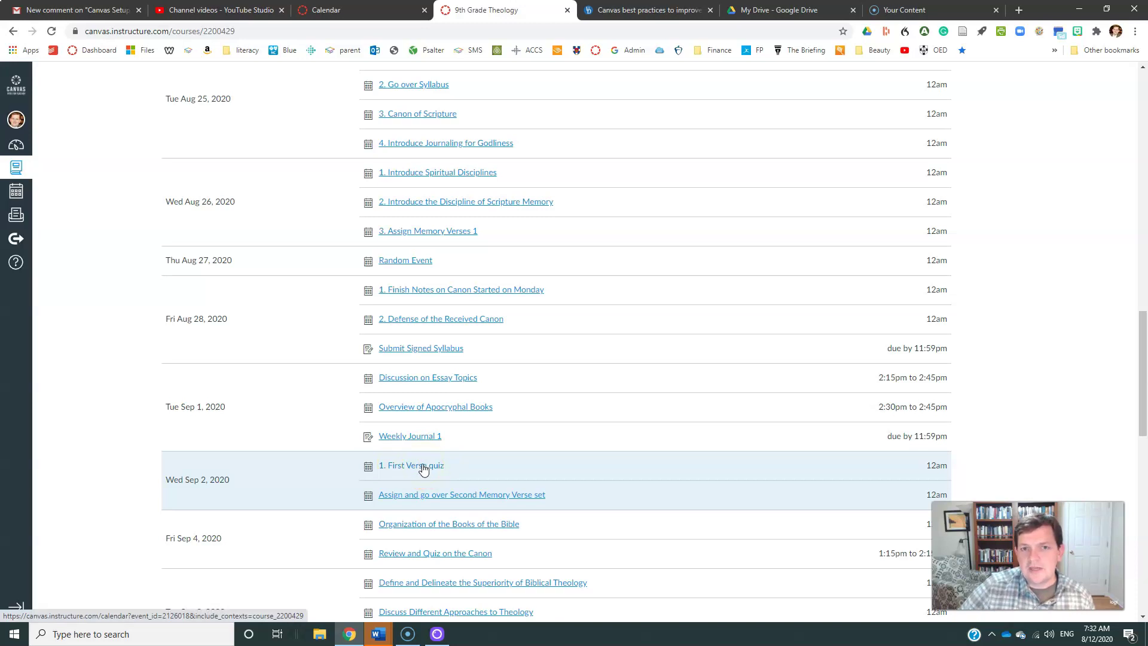
scroll(469, 470, up, 2)
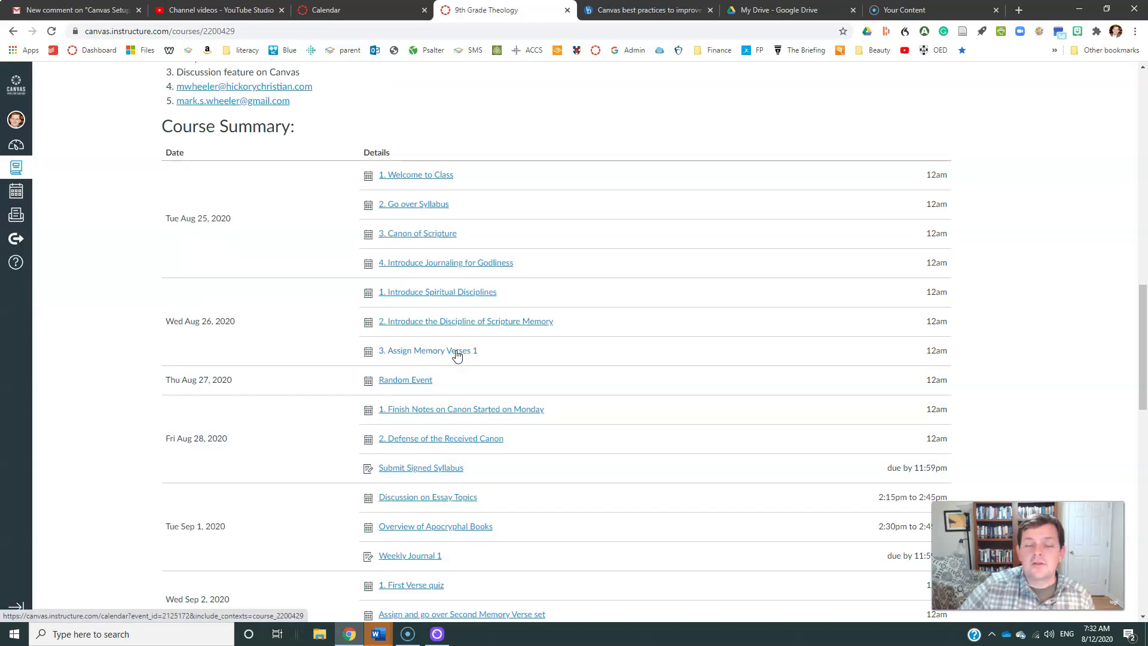
scroll(457, 356, down, 2)
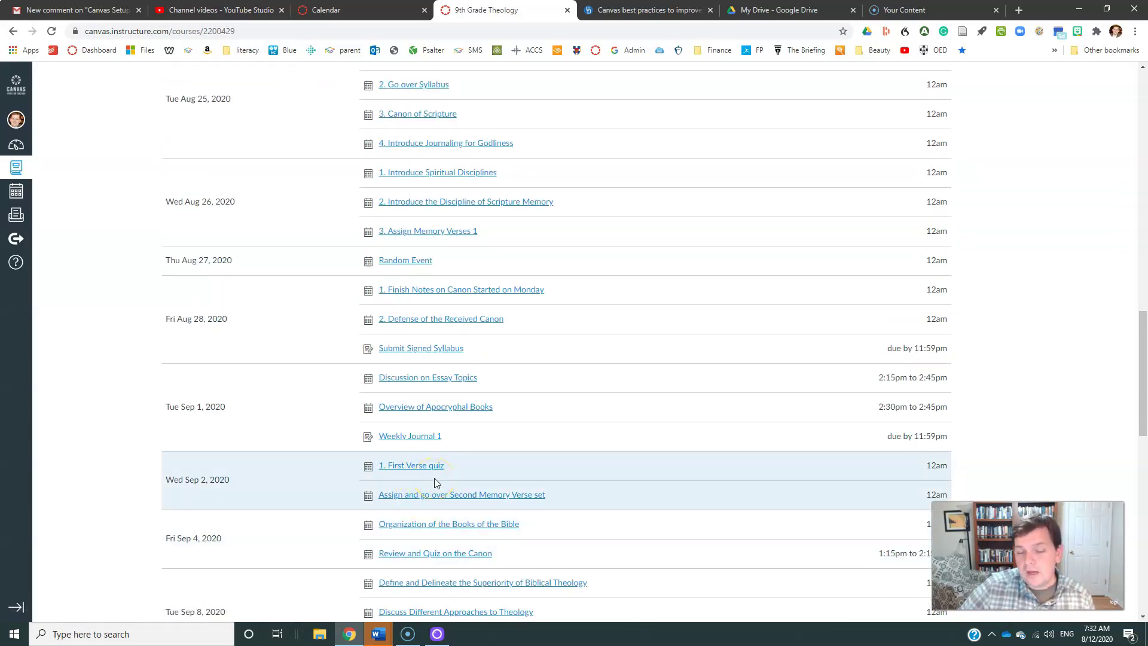
click(445, 458)
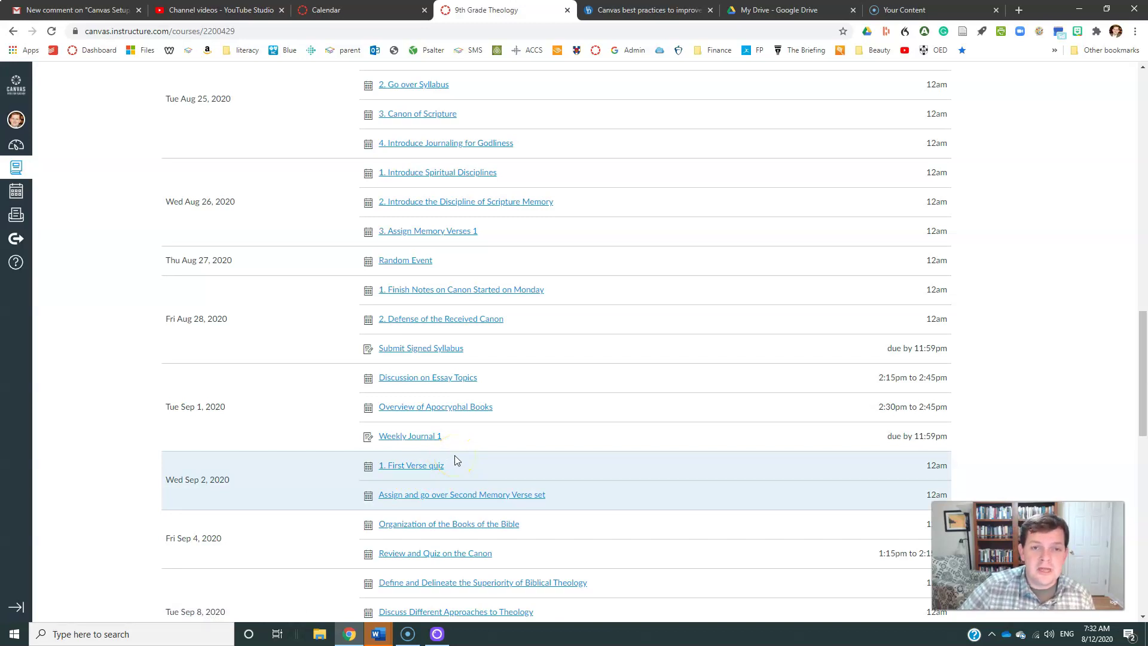
scroll(455, 460, up, 4)
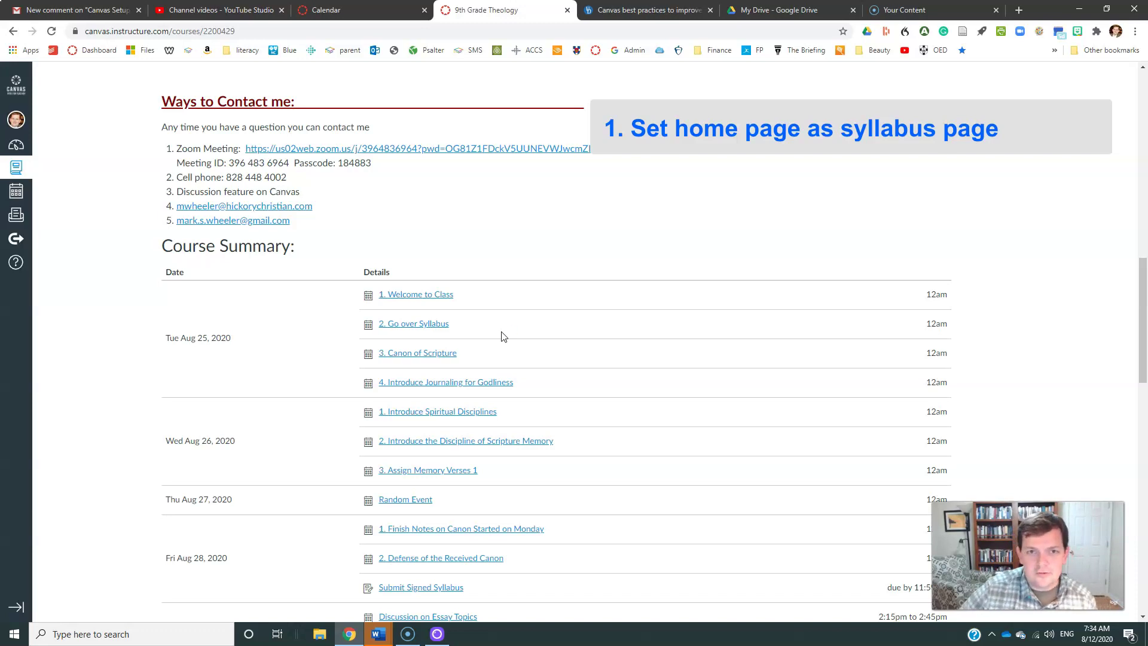
click(522, 424)
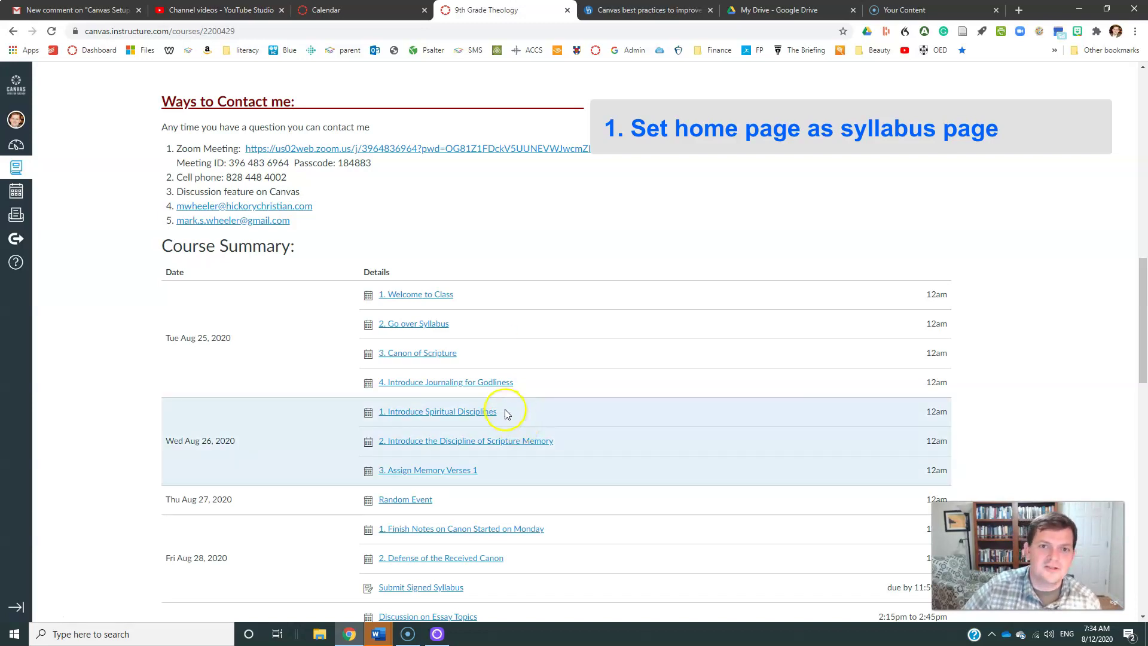